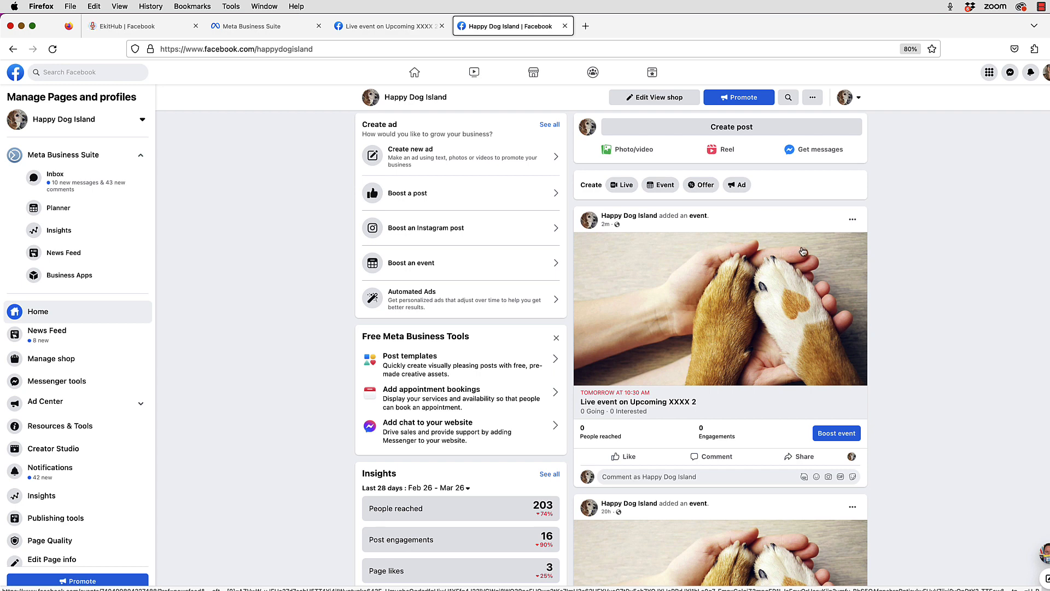
# Start a boost for the "Live event on Upcoming XXXX 2" event posted on the Happy Dog Island page
pyautogui.scroll(5, 736, 250)
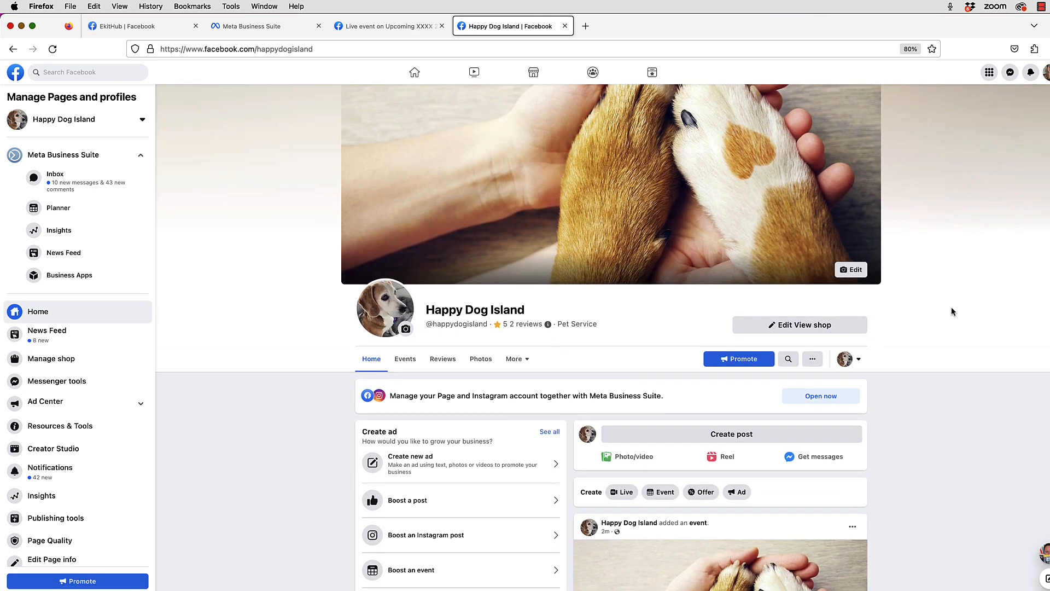
pyautogui.scroll(-3, 952, 310)
pyautogui.scroll(-5, 953, 305)
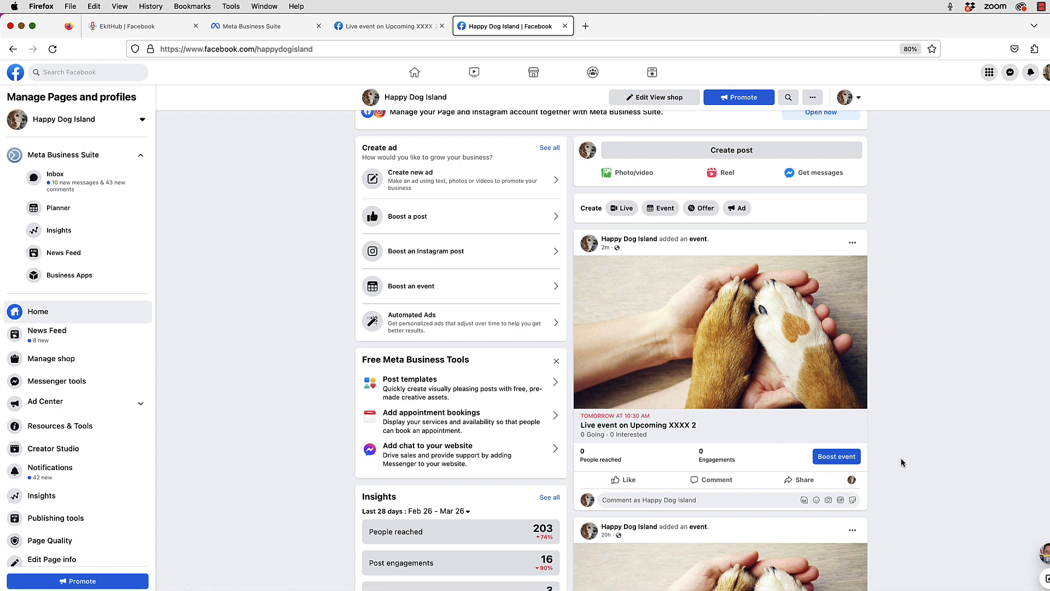
pyautogui.click(835, 457)
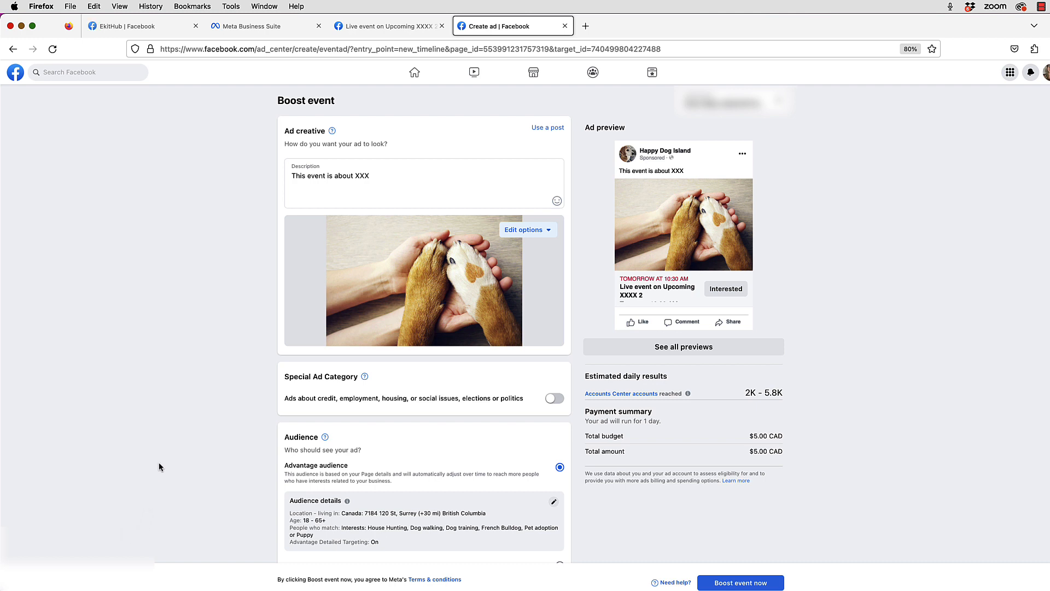
# Turn on the special ad category setting, view its available categories, and turn it off again
pyautogui.moveTo(370, 176); pyautogui.dragTo(350, 178)
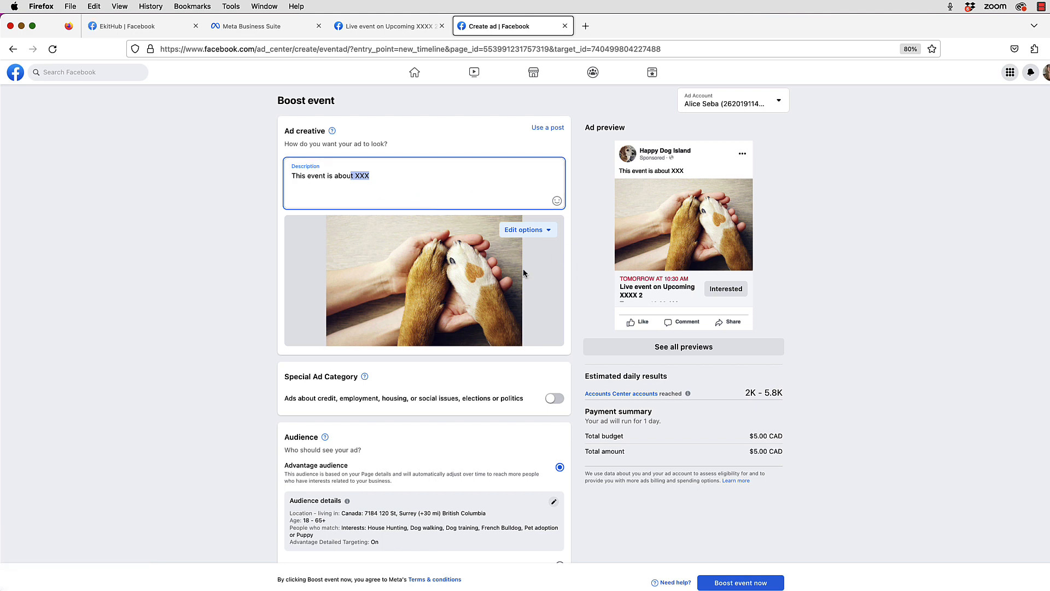
pyautogui.scroll(-2, 530, 279)
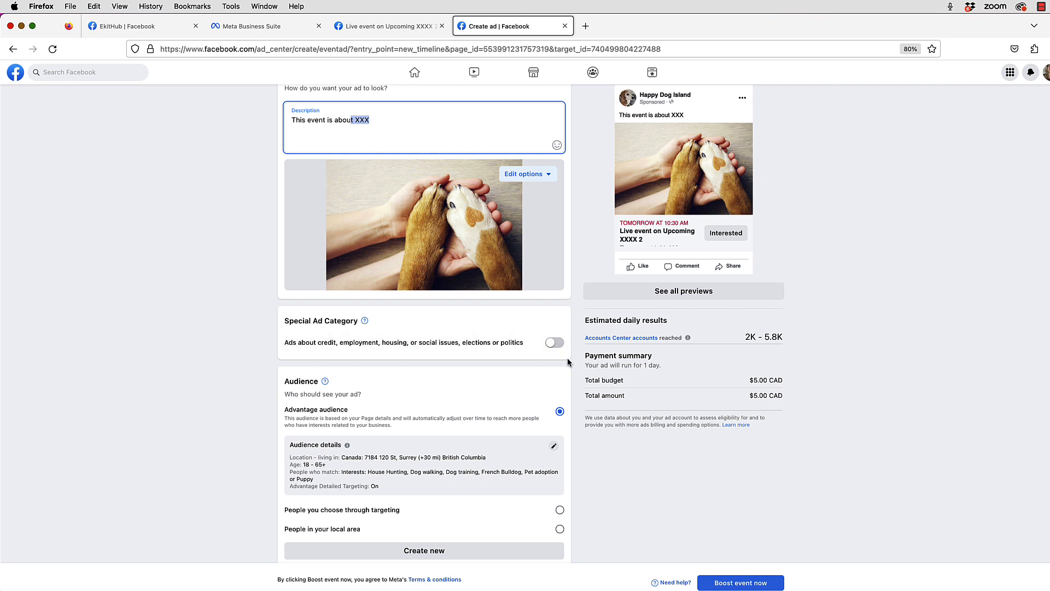
pyautogui.click(555, 343)
pyautogui.click(458, 374)
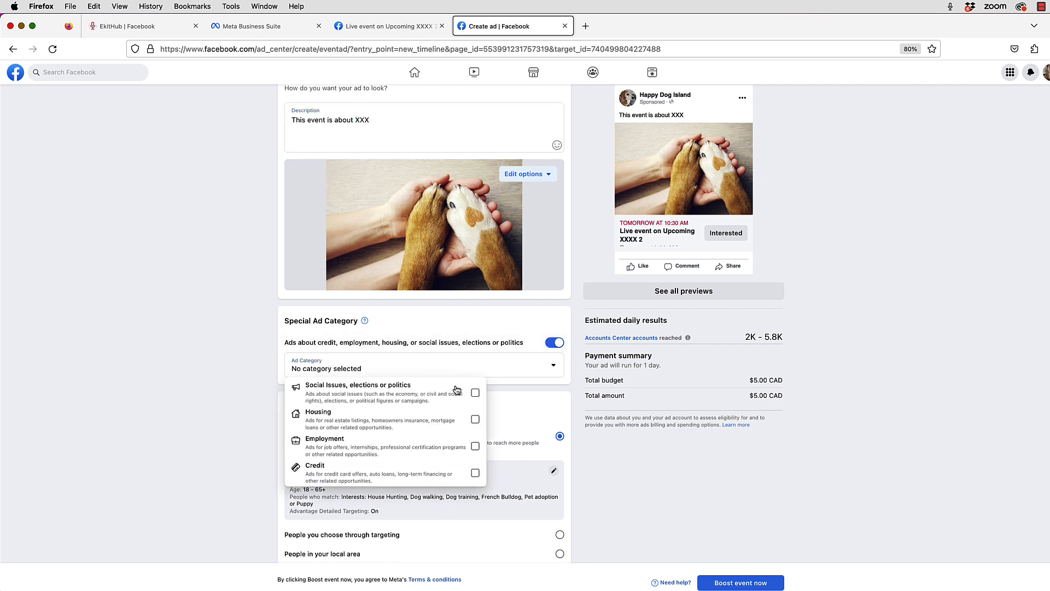
pyautogui.click(556, 345)
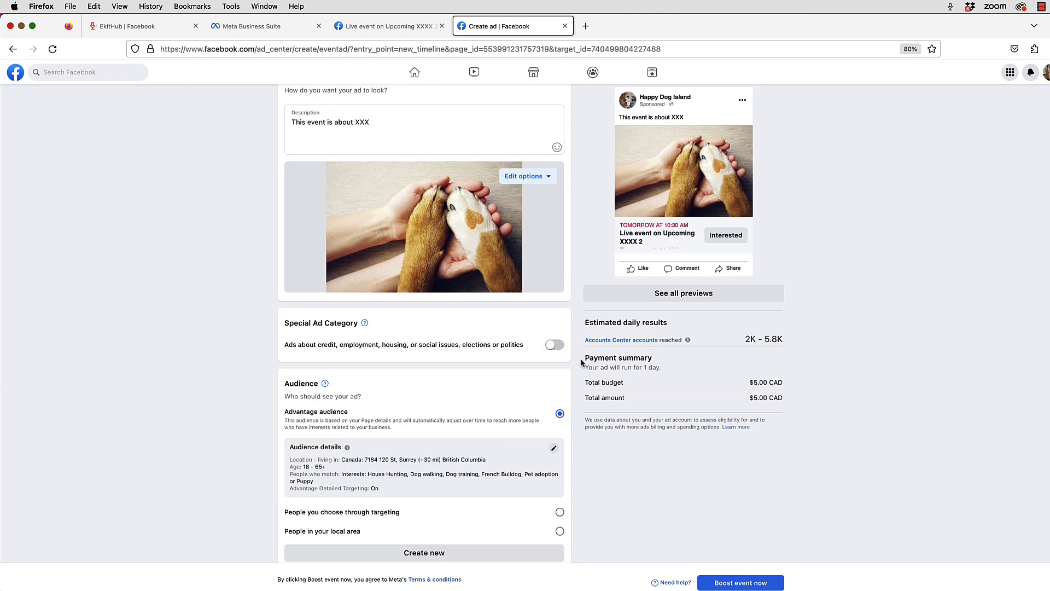
# Edit the advantage audience, keeping gender on All and setting the age range to 26–55
pyautogui.scroll(-2, 207, 361)
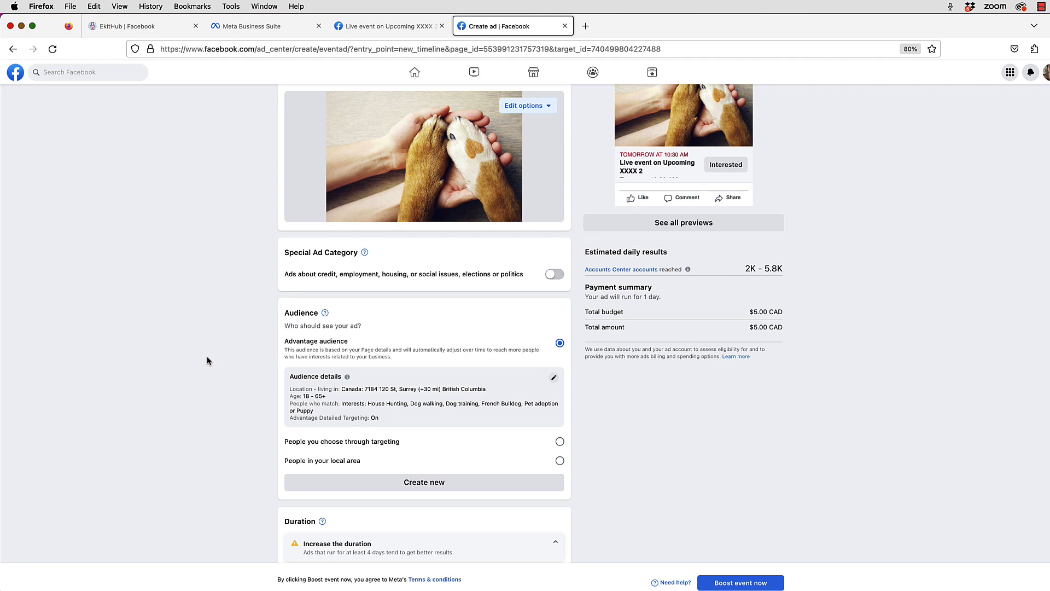
pyautogui.click(553, 380)
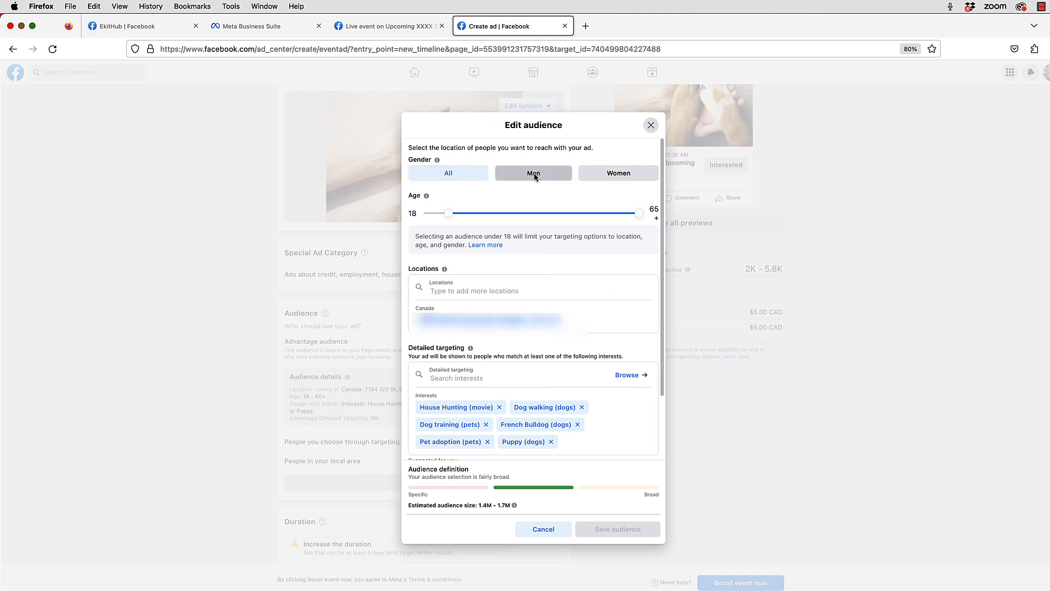
pyautogui.click(596, 174)
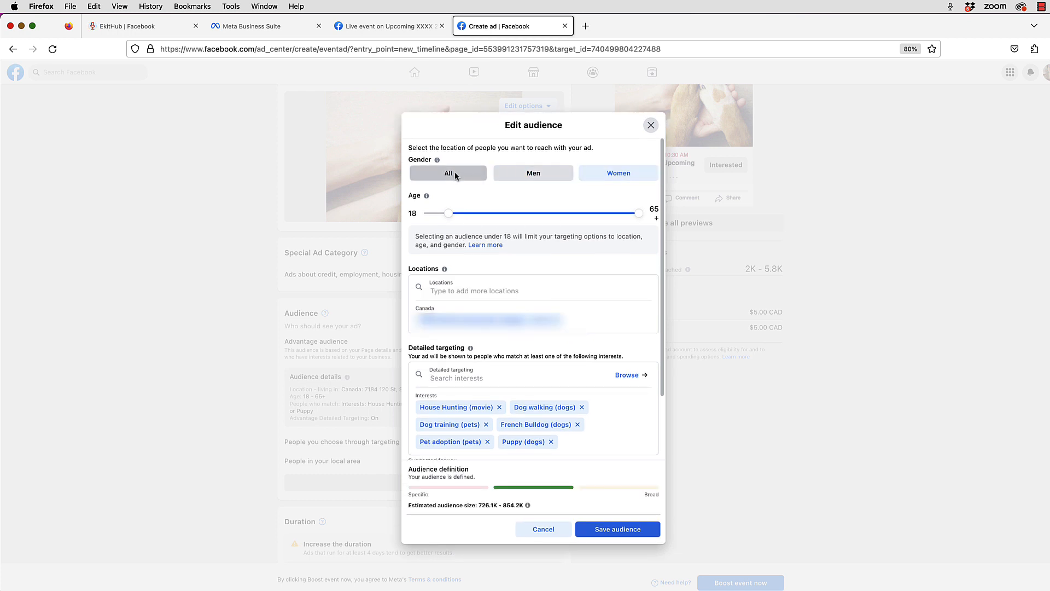
pyautogui.click(445, 172)
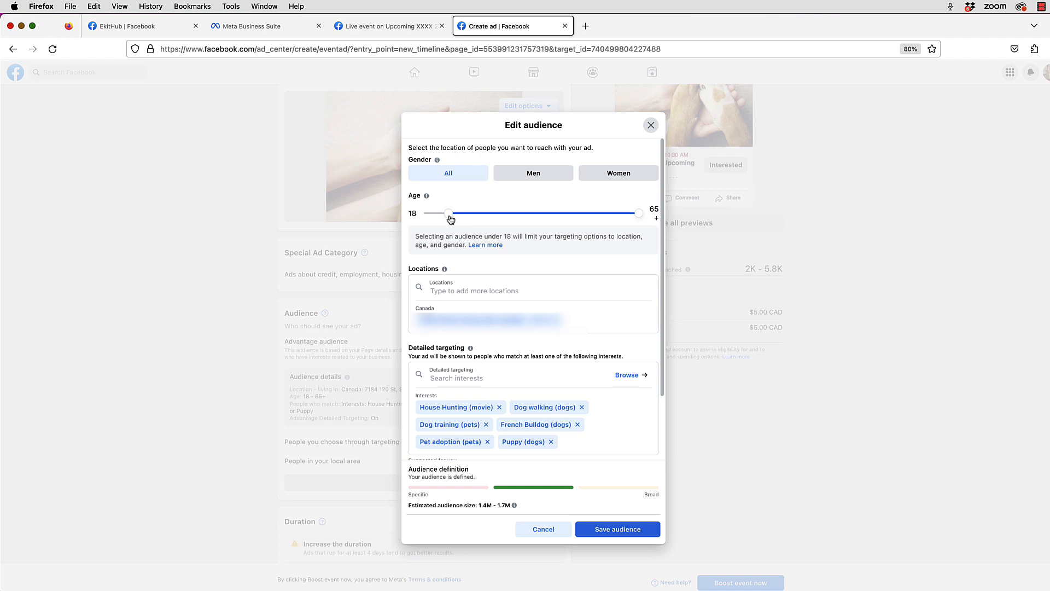
pyautogui.moveTo(450, 219); pyautogui.dragTo(481, 223)
pyautogui.moveTo(641, 216); pyautogui.dragTo(598, 221)
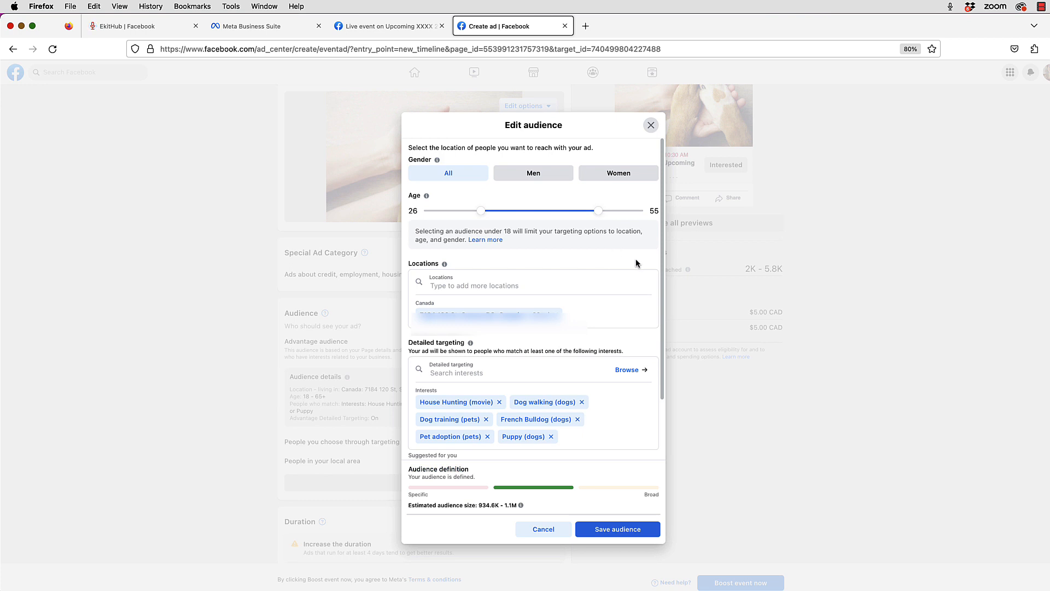
# Replace the audience's existing location with the country United States
pyautogui.click(443, 286)
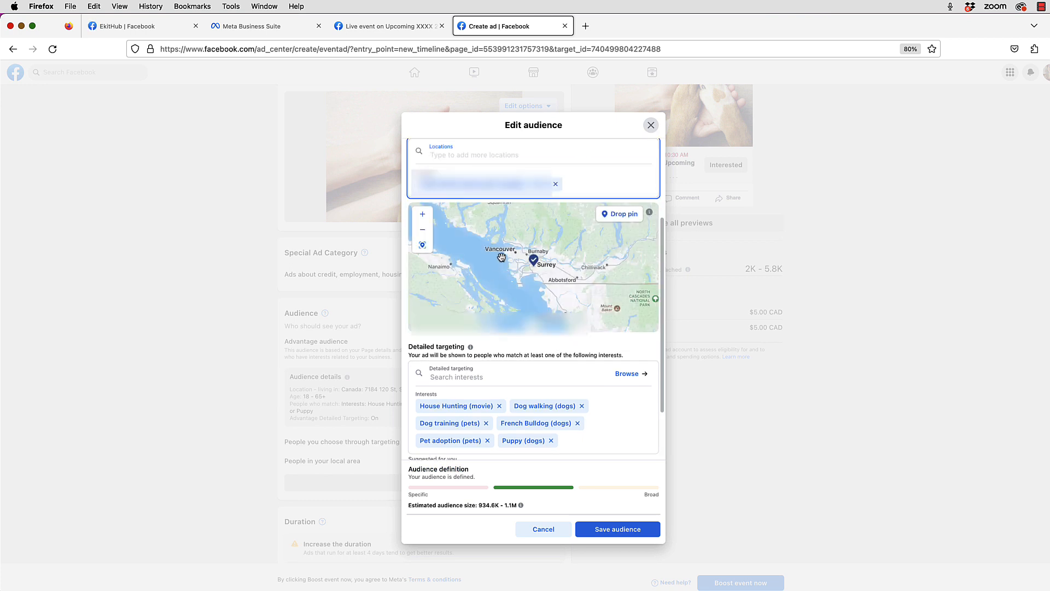
pyautogui.click(556, 183)
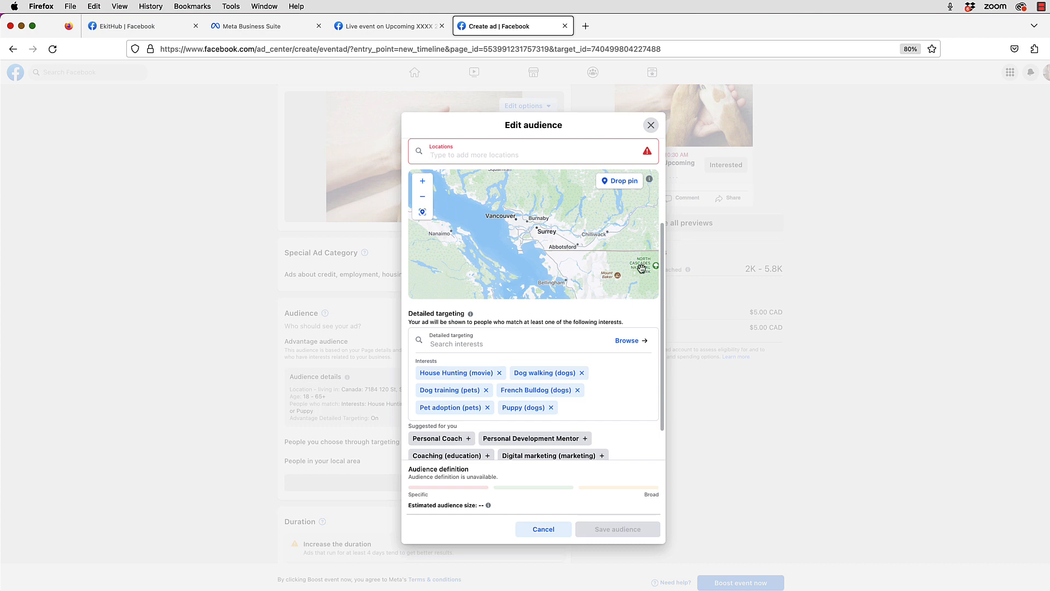
pyautogui.write('un')
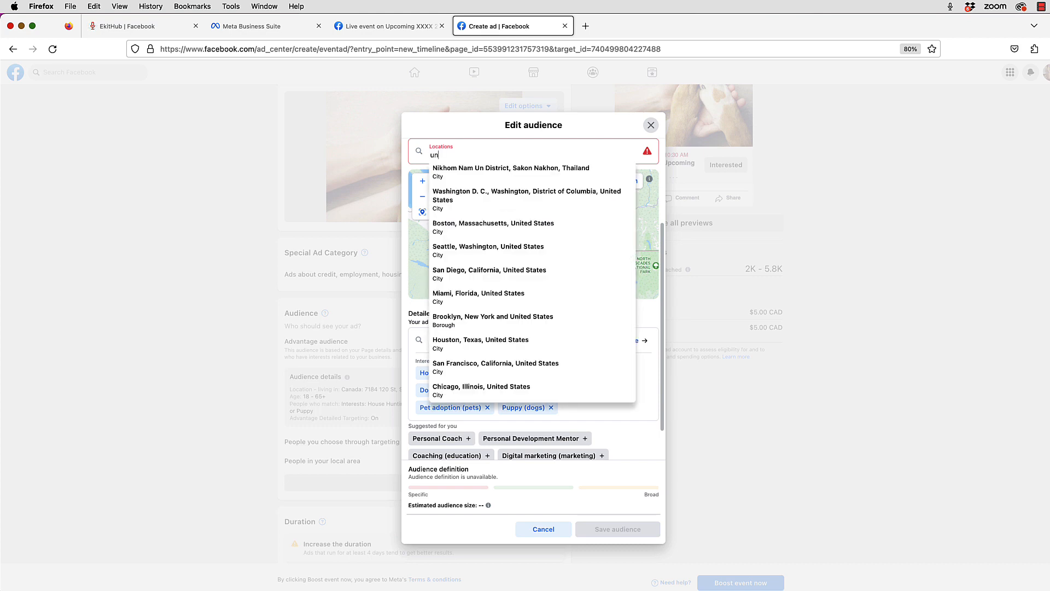
pyautogui.write('ited')
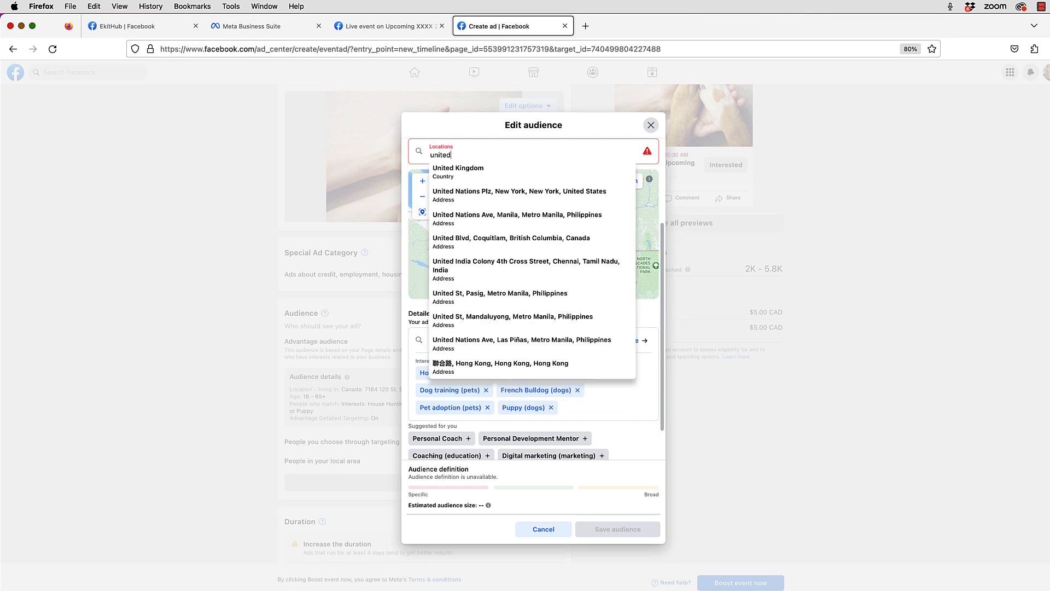
pyautogui.write(' states')
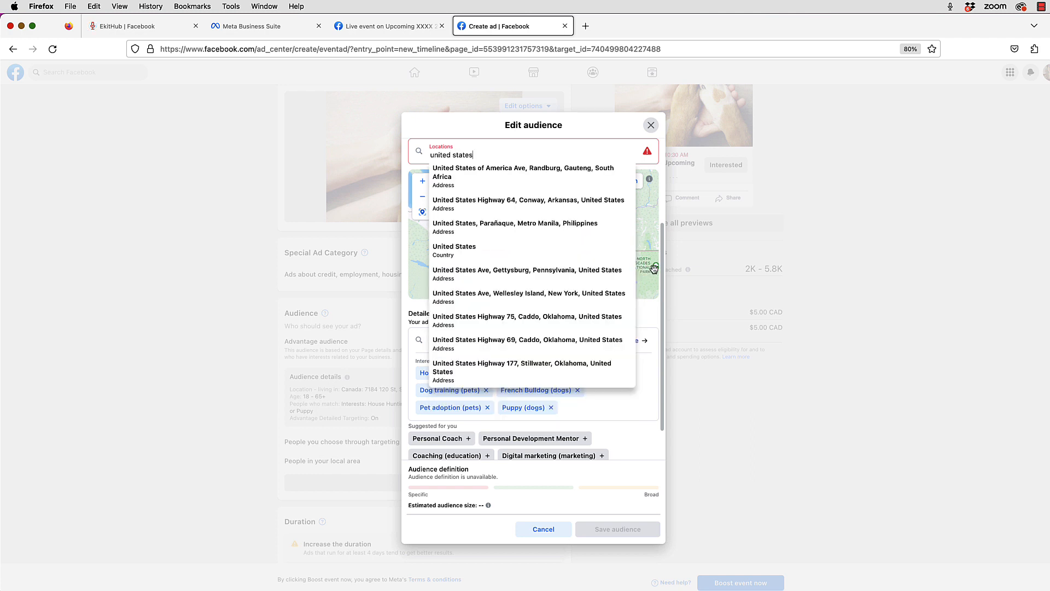
pyautogui.click(468, 251)
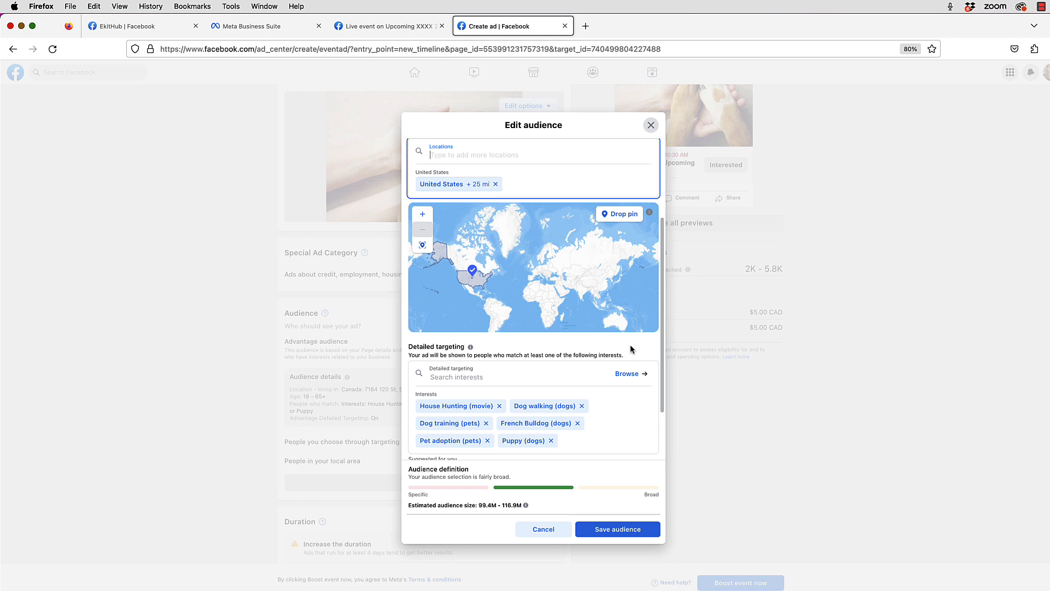
# Remove the interests Dog walking (dogs) and House Hunting (movie) from the audience's detailed targeting
pyautogui.scroll(-3, 632, 349)
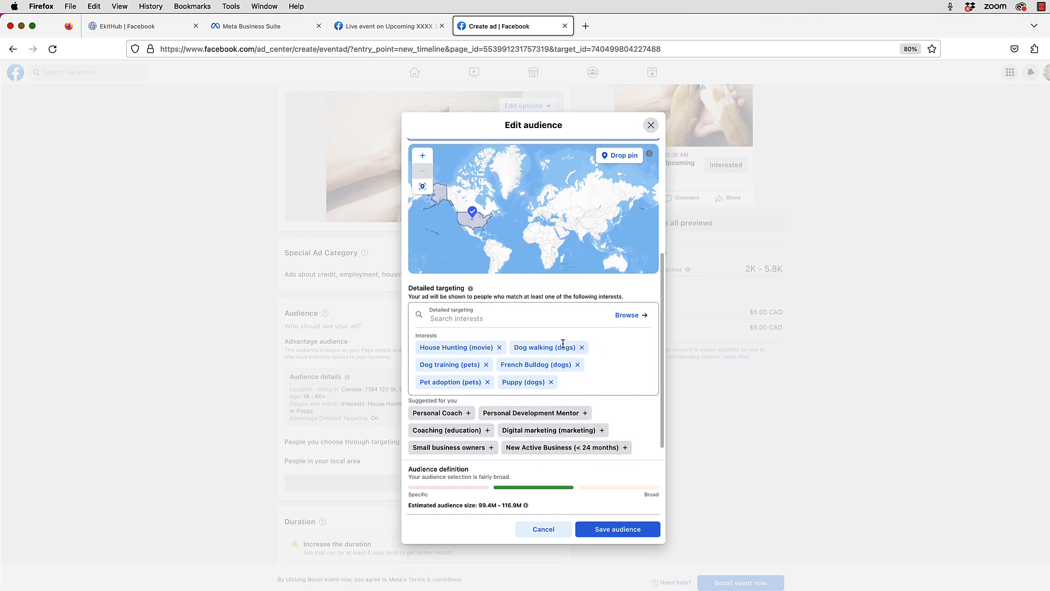
pyautogui.click(460, 321)
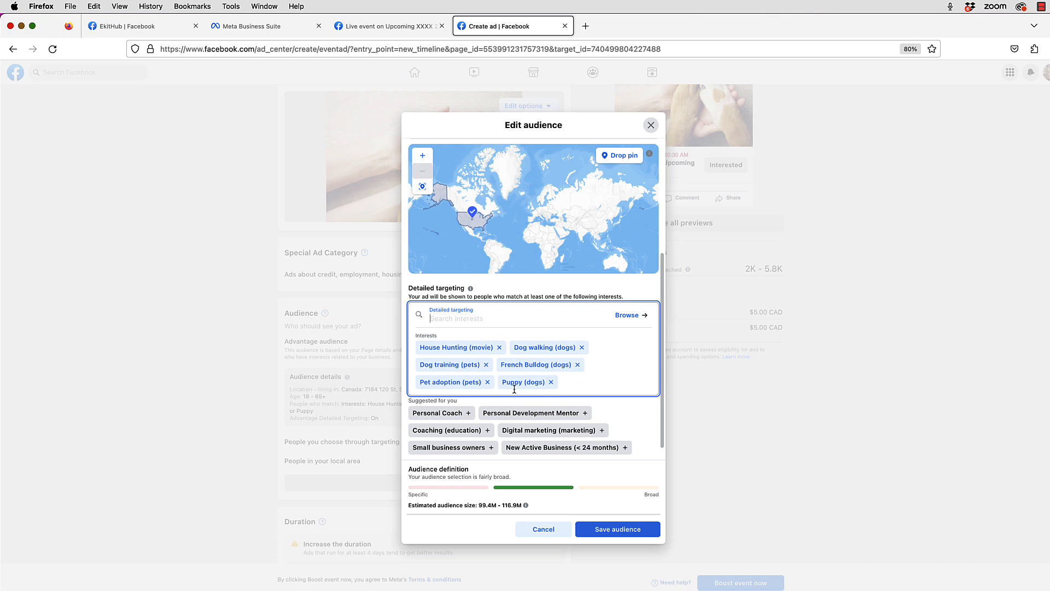
pyautogui.click(581, 347)
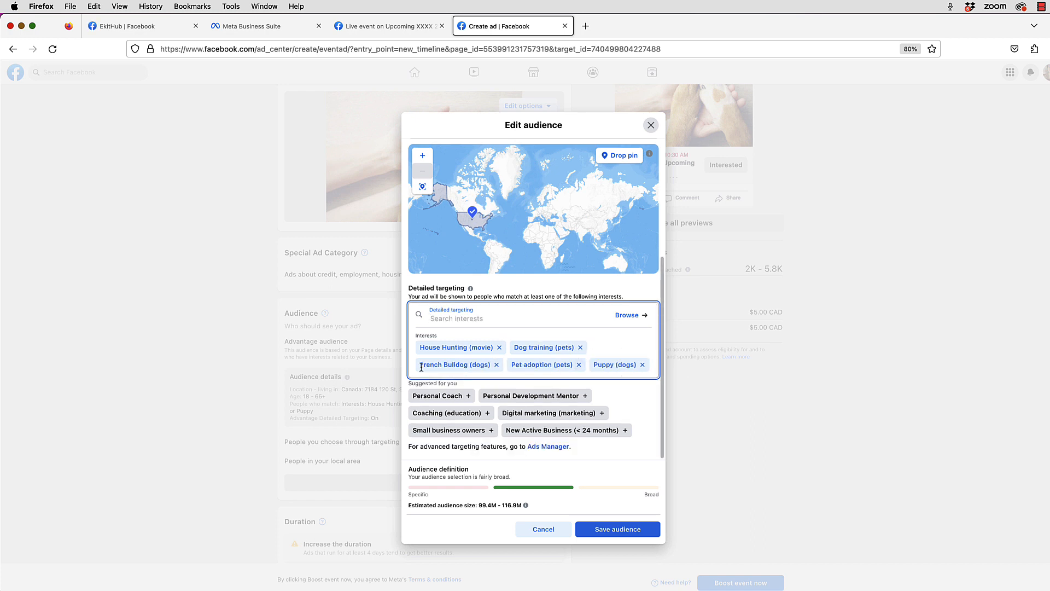
pyautogui.click(500, 347)
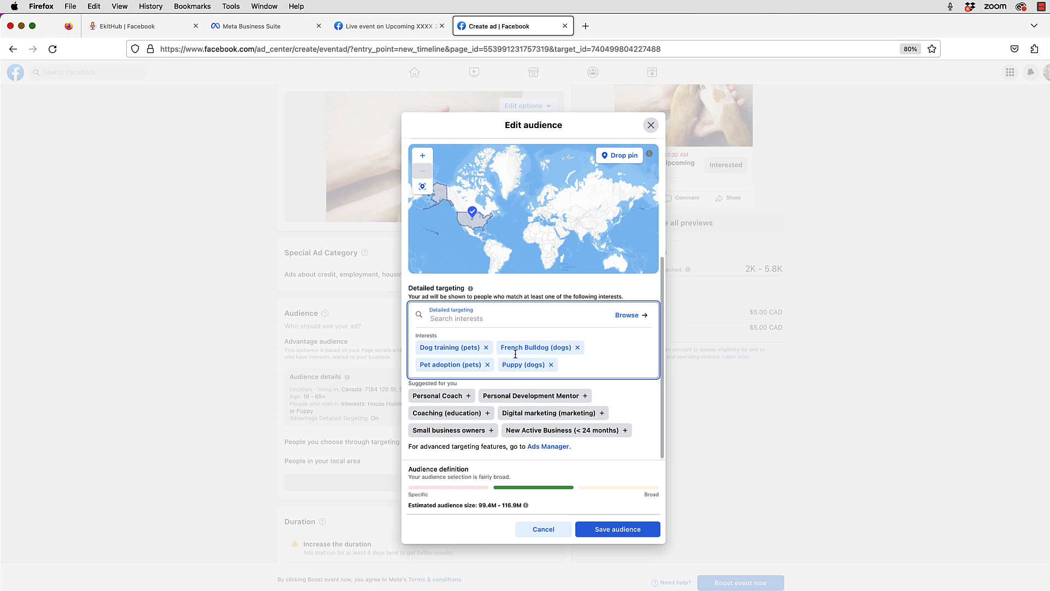
# Browse the detailed targeting categories, looking through Interests and Behaviors and returning to Demographics
pyautogui.click(469, 324)
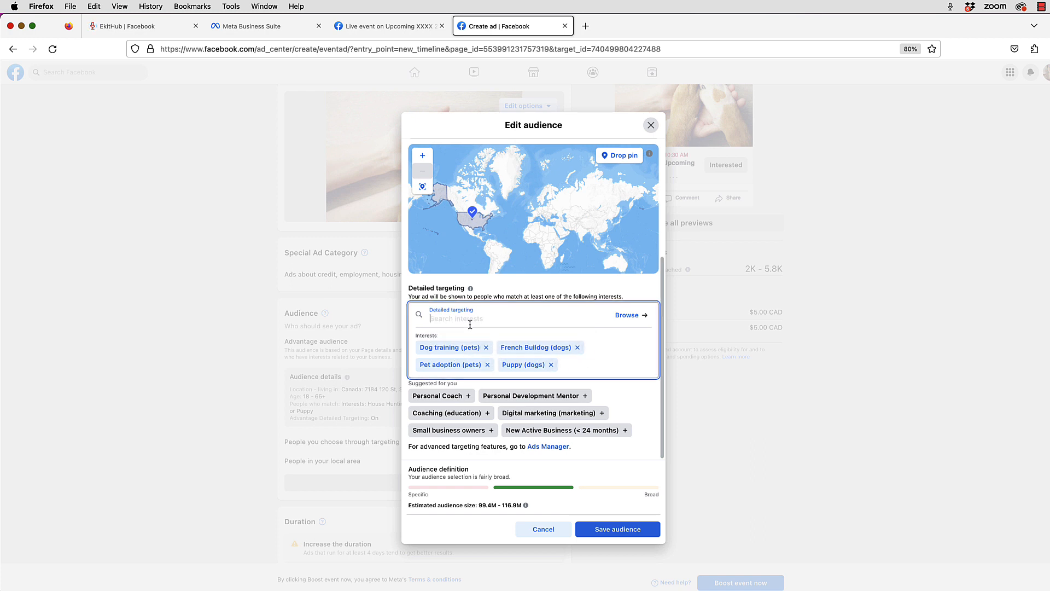
pyautogui.click(629, 315)
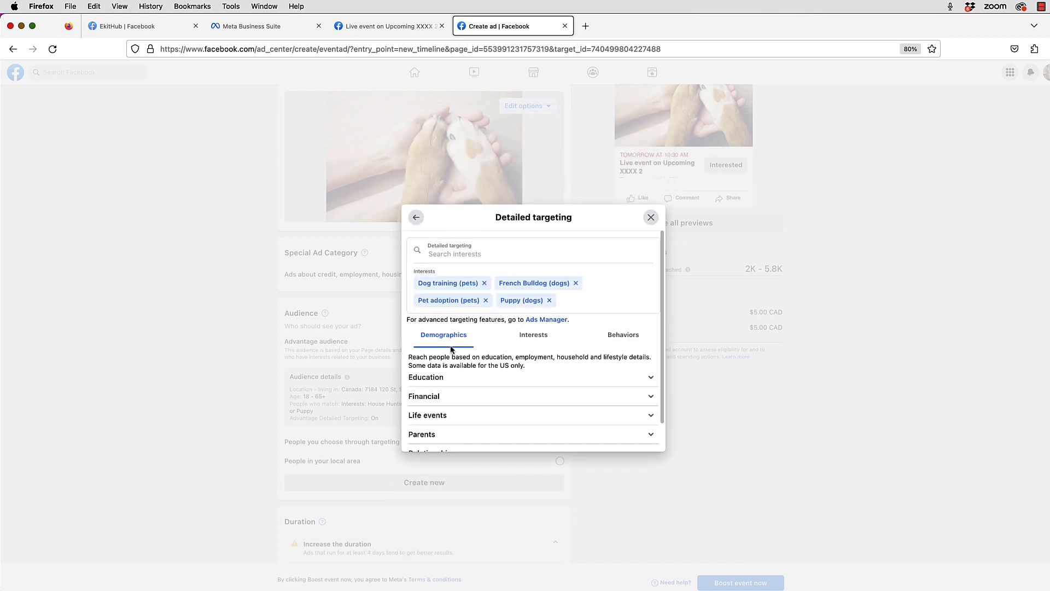
pyautogui.click(541, 339)
pyautogui.click(622, 335)
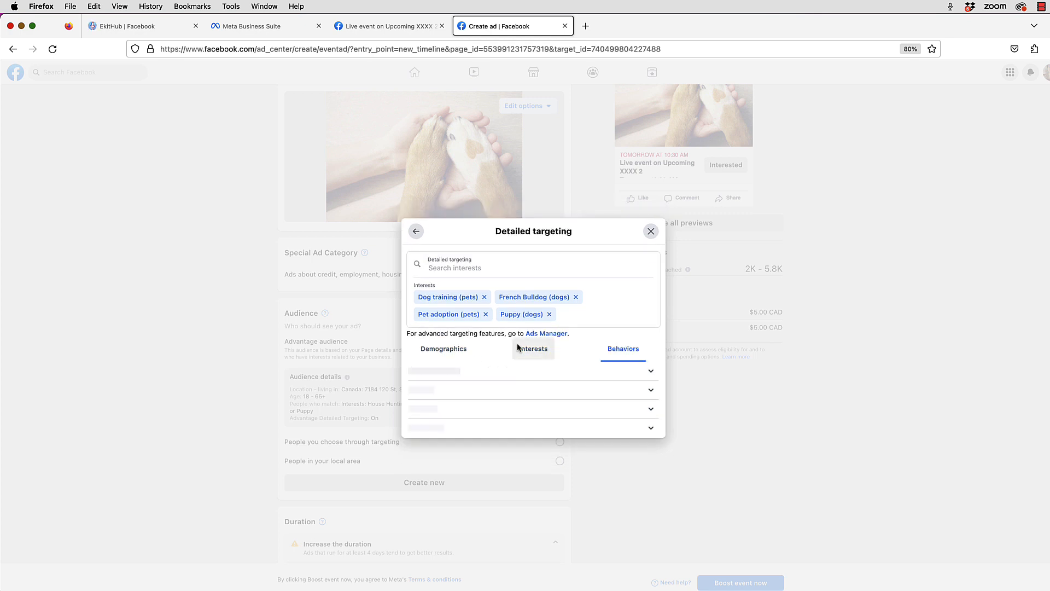
pyautogui.click(458, 342)
# Examine the education level options within the Education demographics, then collapse that list
pyautogui.scroll(-1, 547, 375)
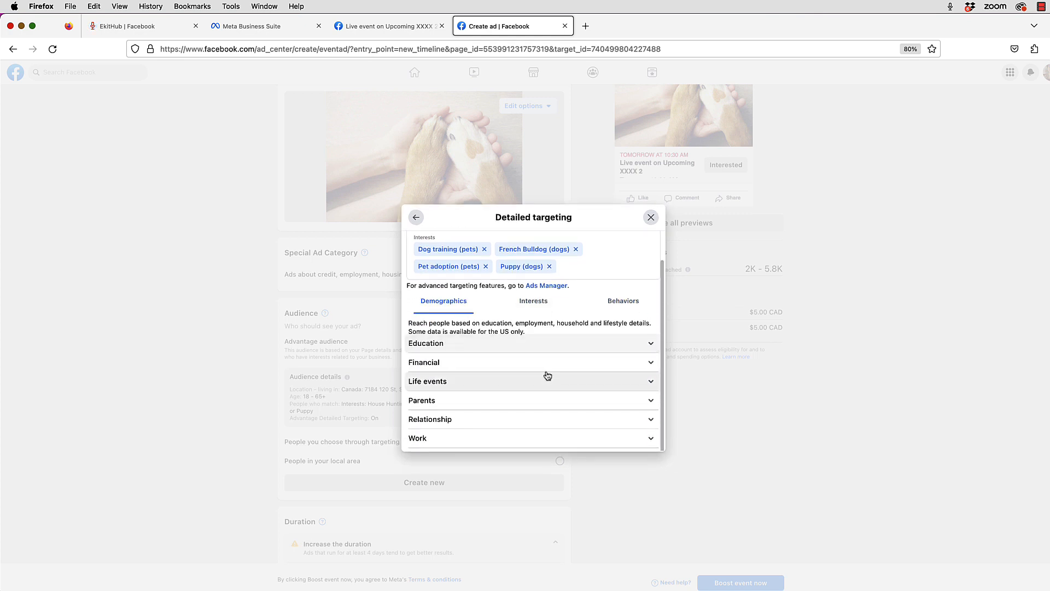
pyautogui.click(654, 348)
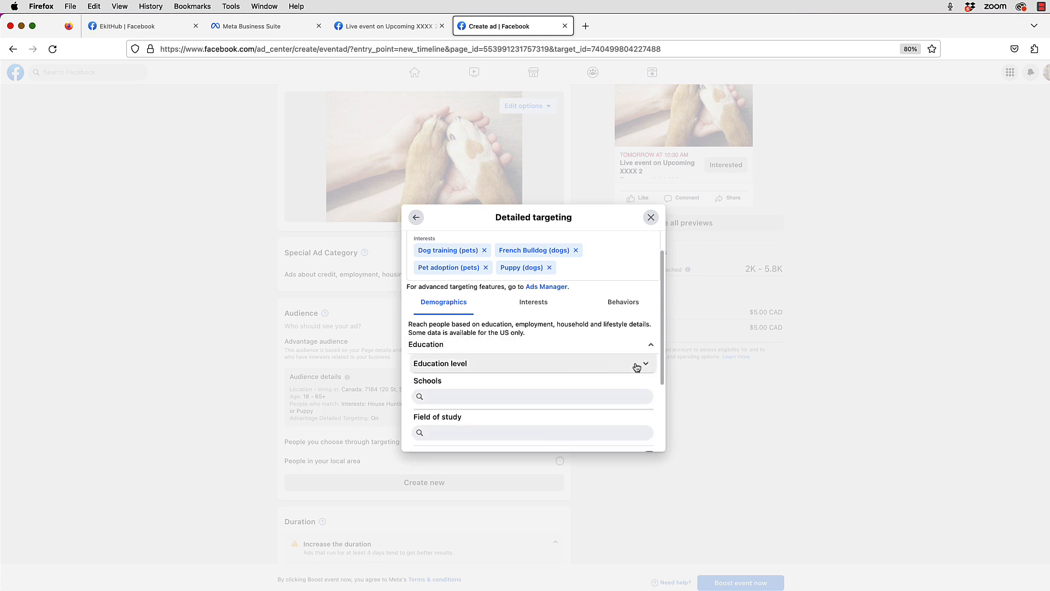
pyautogui.click(648, 367)
pyautogui.scroll(-5, 552, 384)
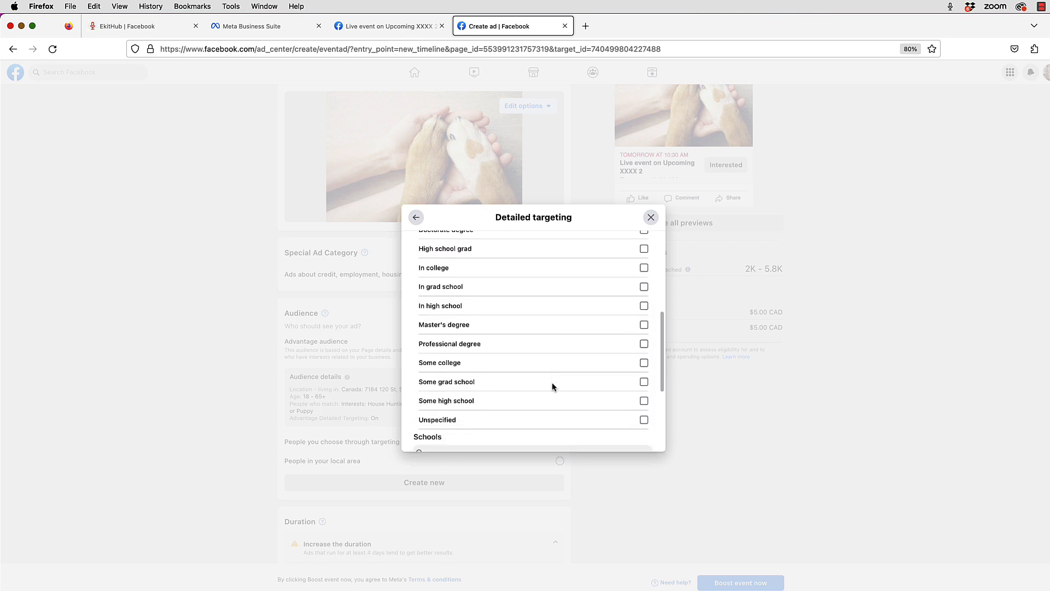
pyautogui.scroll(1, 552, 382)
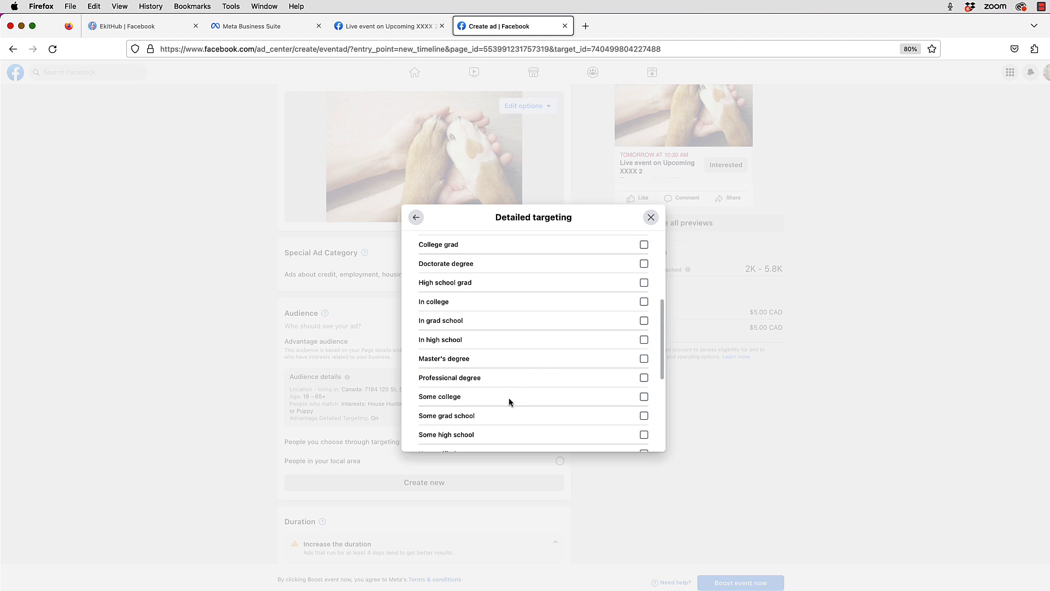
pyautogui.scroll(6, 553, 396)
pyautogui.click(647, 363)
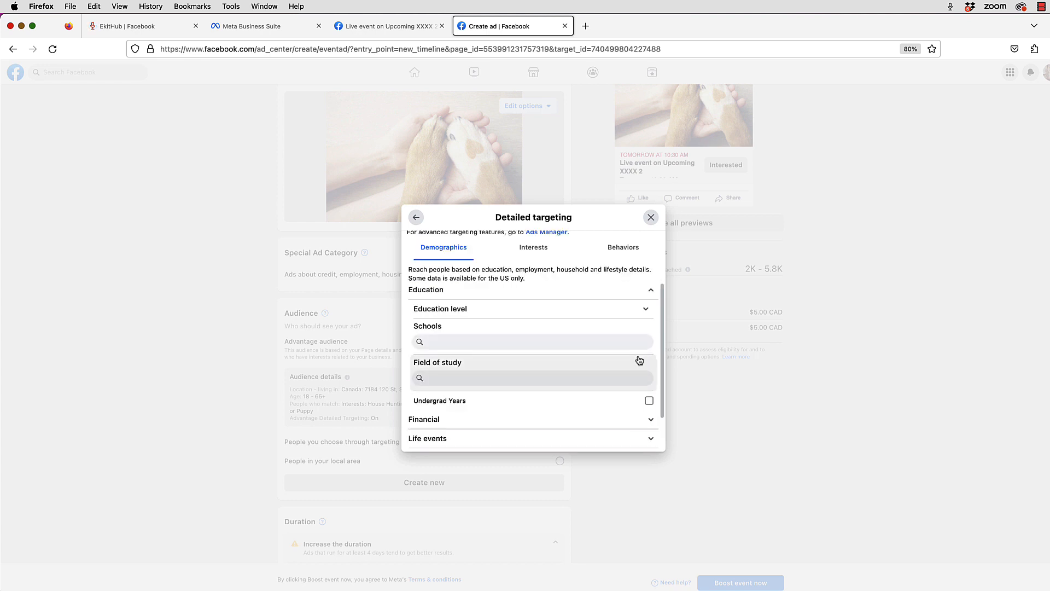
# Examine the household income options within the Financial demographics and collapse the Income list
pyautogui.scroll(-2, 635, 358)
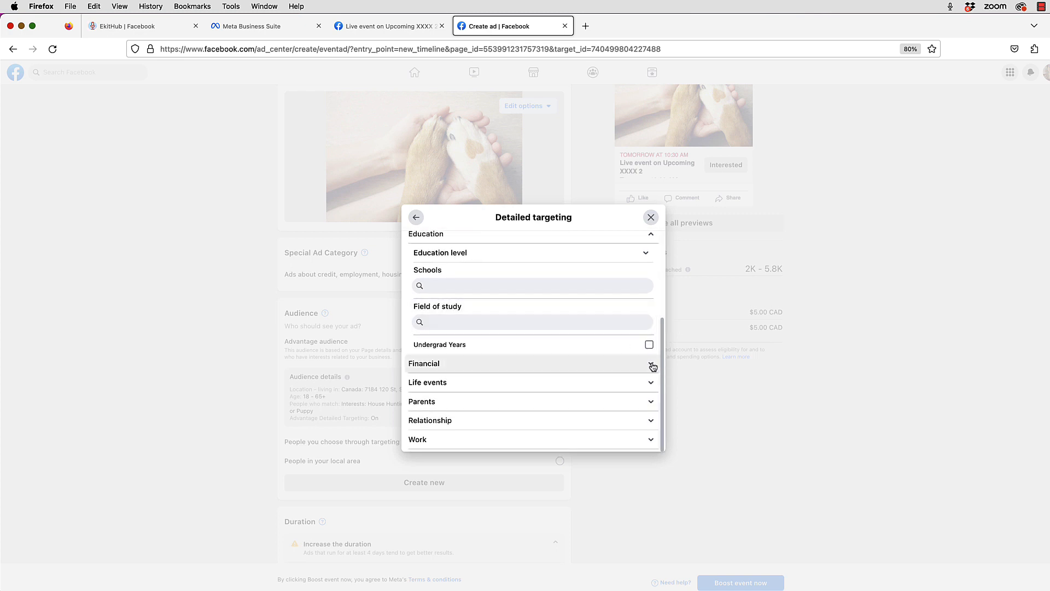
pyautogui.click(652, 366)
pyautogui.click(650, 385)
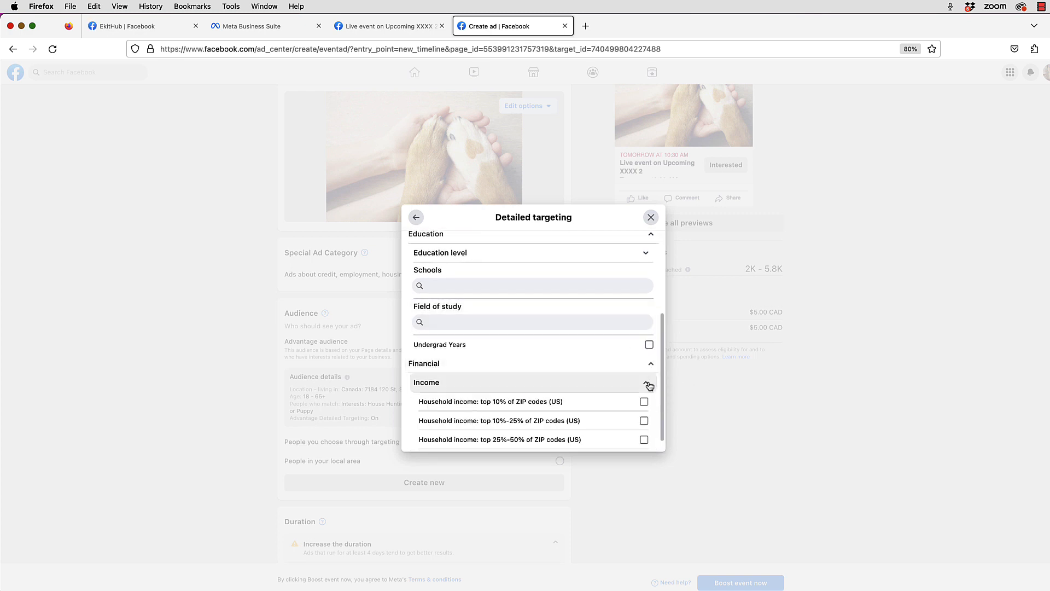
pyautogui.scroll(-2, 618, 391)
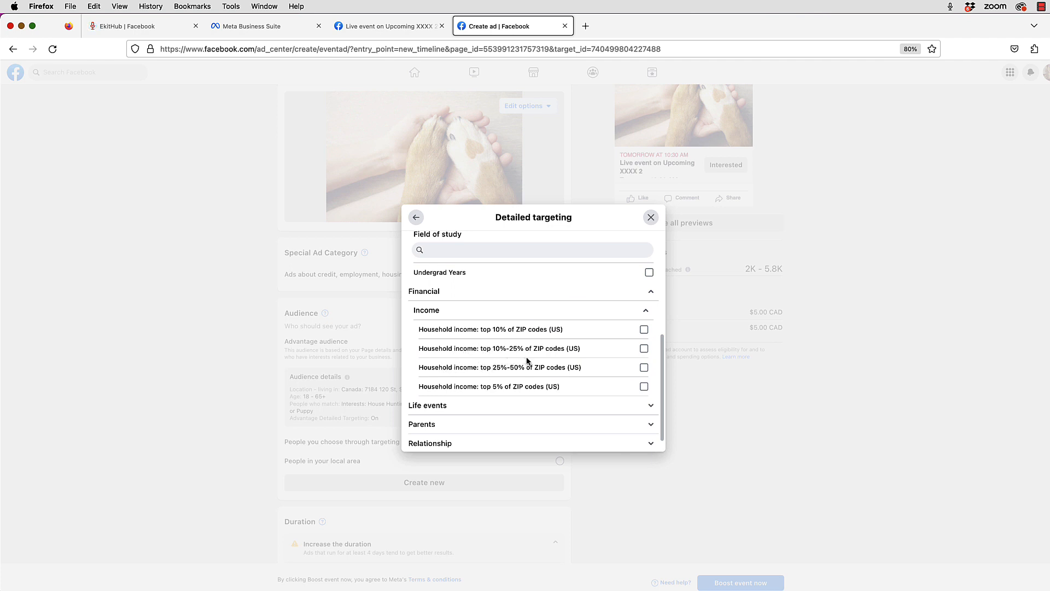
pyautogui.click(646, 310)
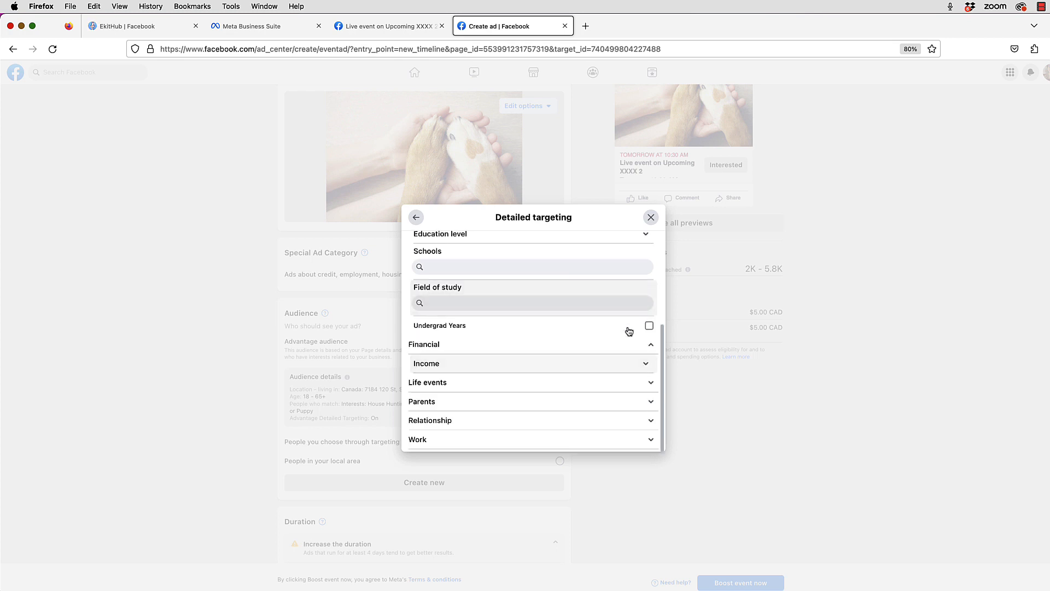
# Examine the Life events options within the Demographics, including the Friends of list, and collapse that list
pyautogui.click(650, 385)
pyautogui.scroll(-1, 612, 389)
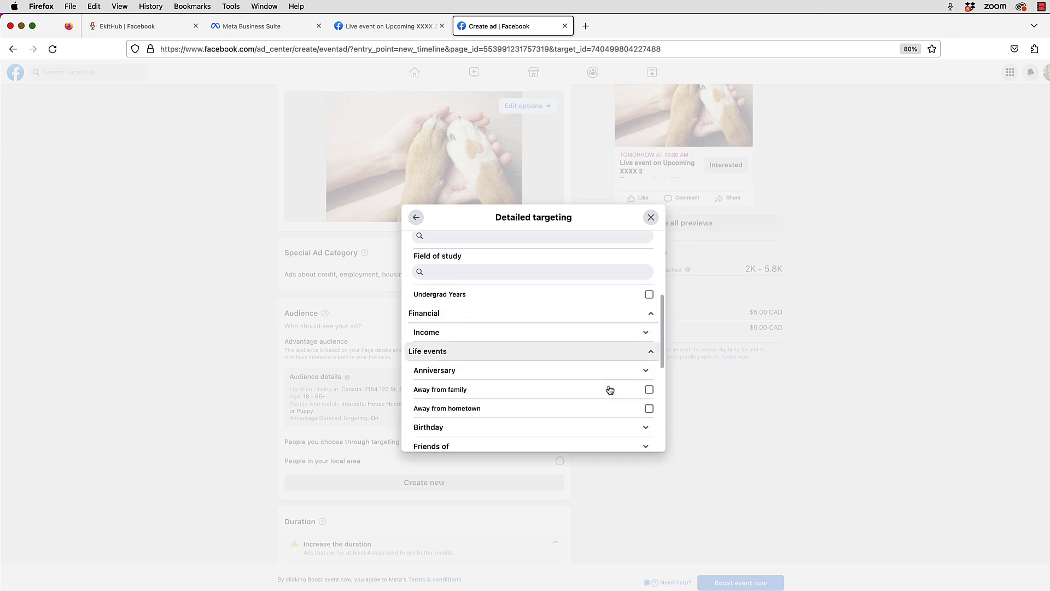
pyautogui.scroll(-1, 609, 389)
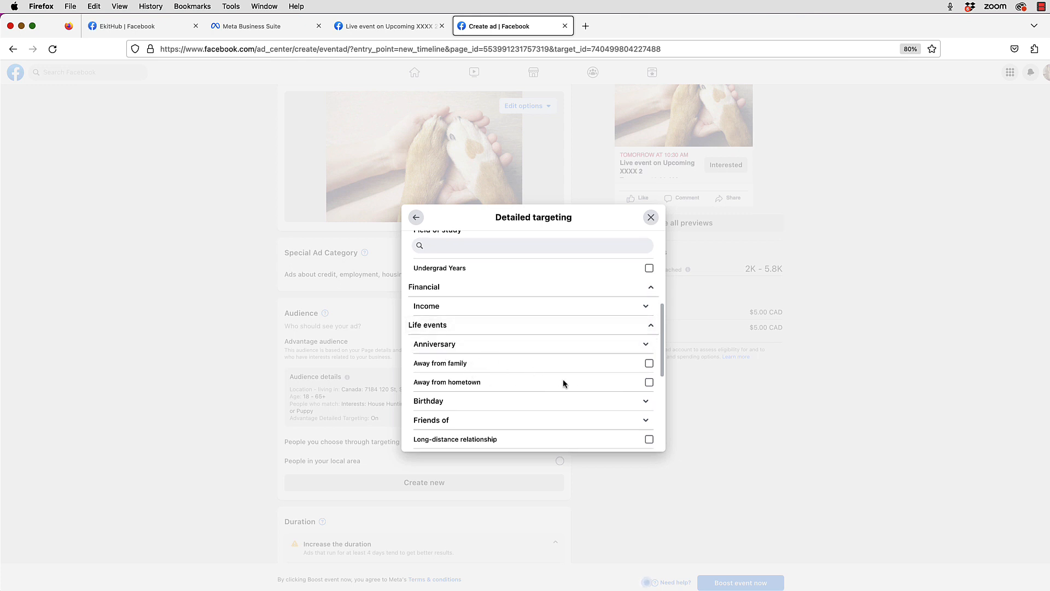
pyautogui.scroll(-2, 562, 380)
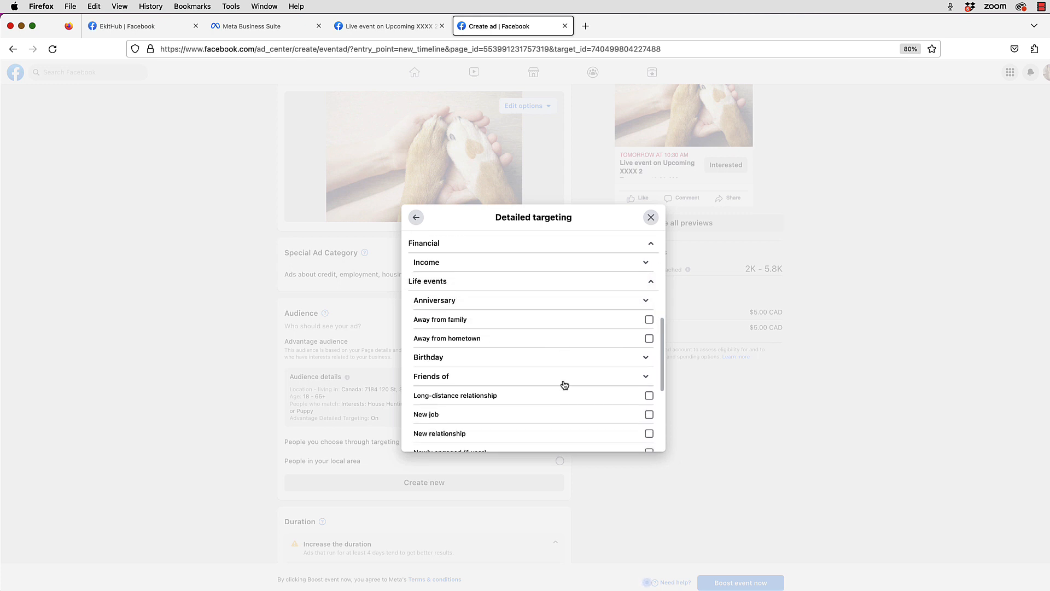
pyautogui.click(646, 378)
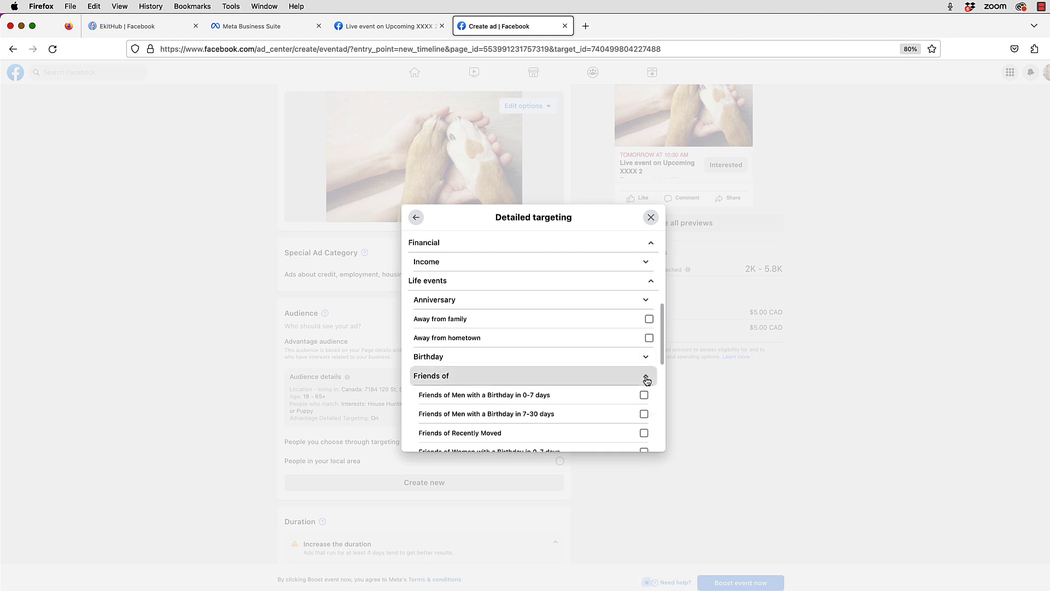
pyautogui.click(644, 378)
pyautogui.scroll(-3, 640, 381)
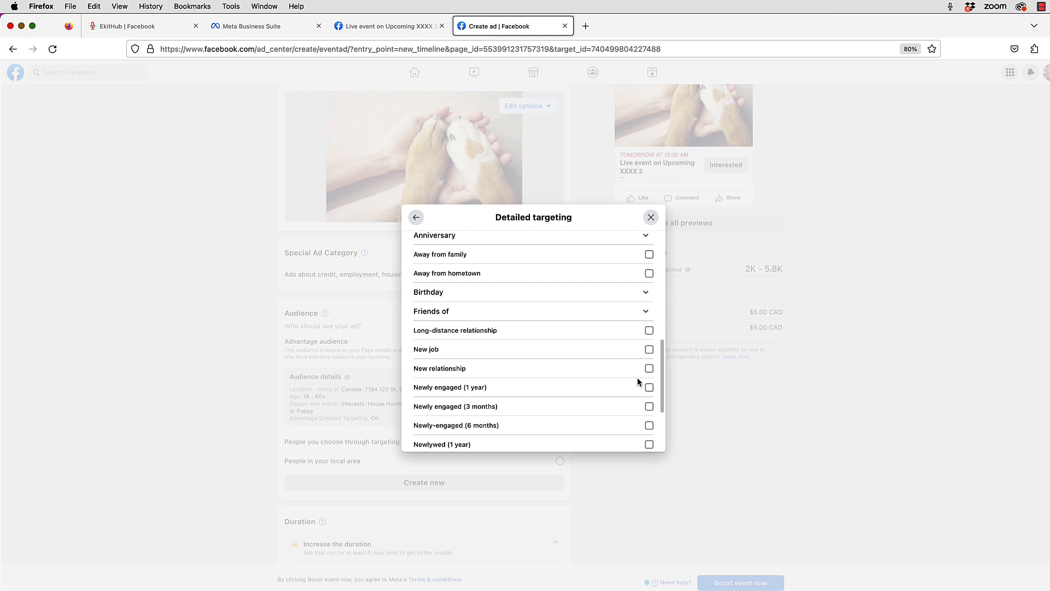
# Expand the Parents demographics, examine the relationship status options, and collapse the Relationship category
pyautogui.scroll(-5, 637, 381)
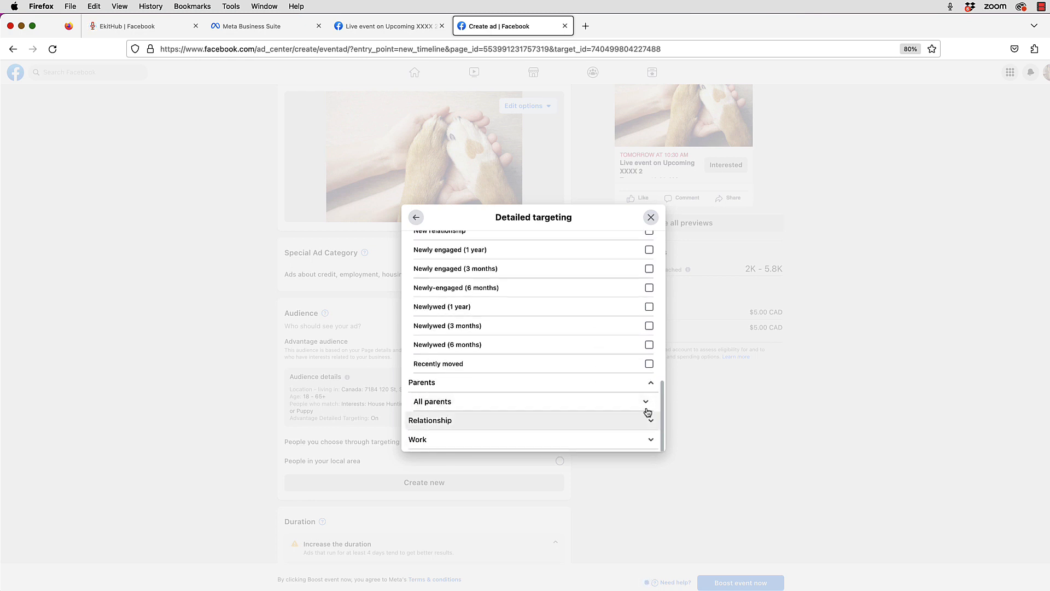
pyautogui.click(654, 423)
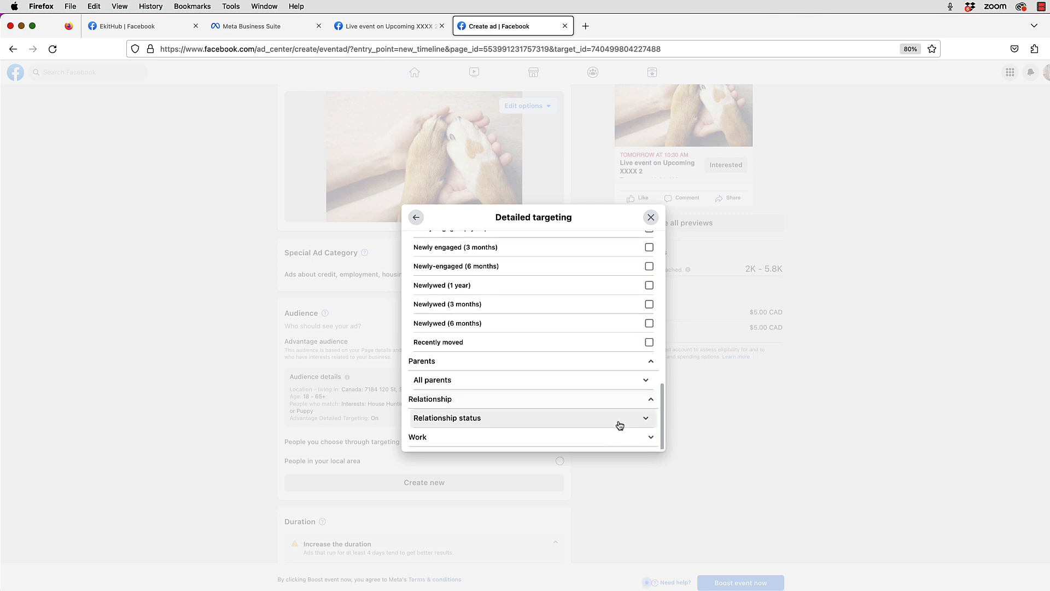
pyautogui.click(646, 422)
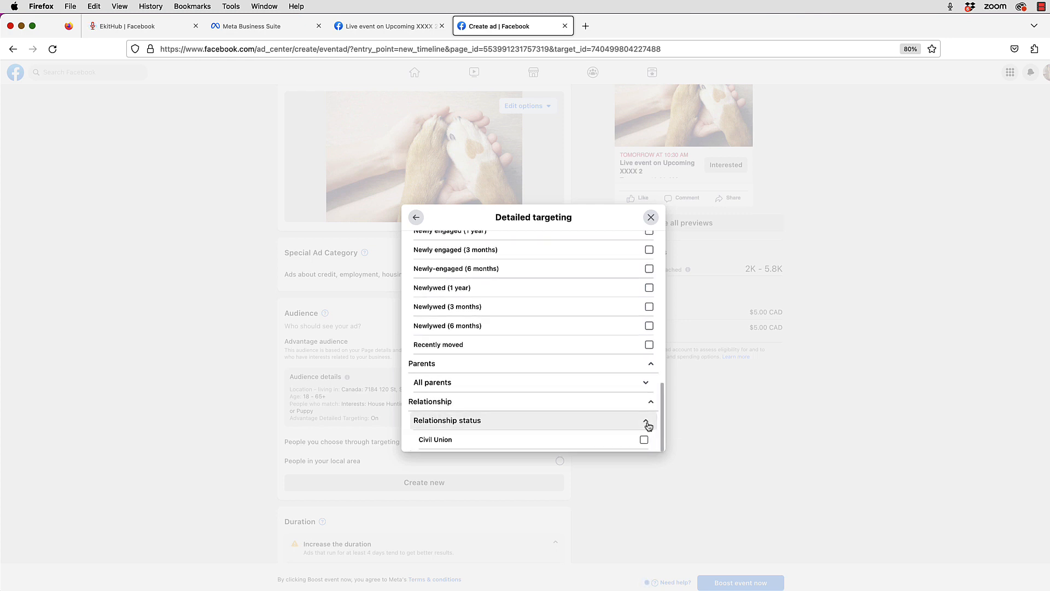
pyautogui.scroll(-2, 618, 411)
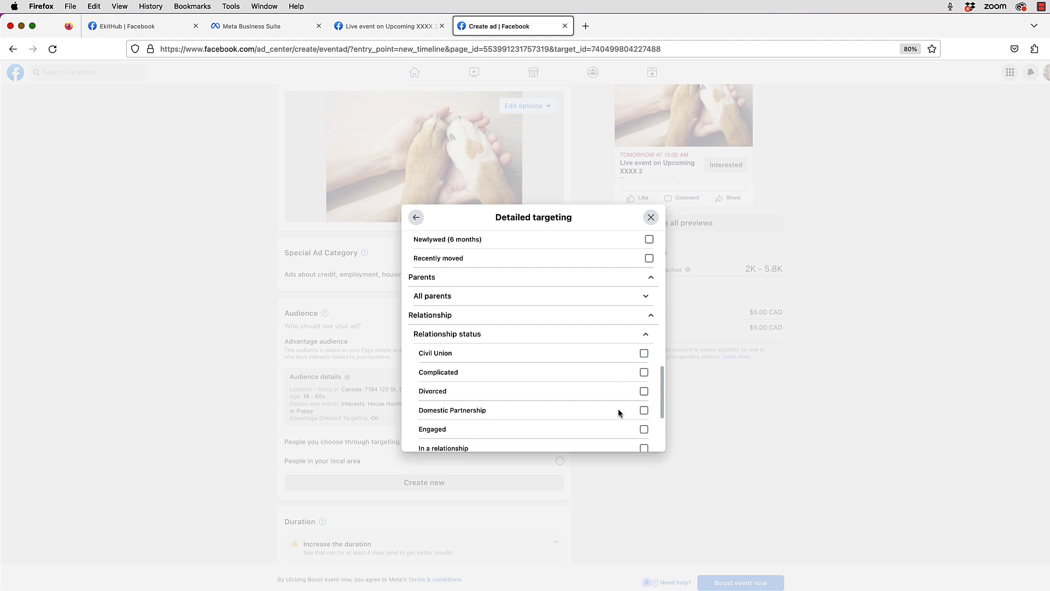
pyautogui.scroll(-1, 617, 407)
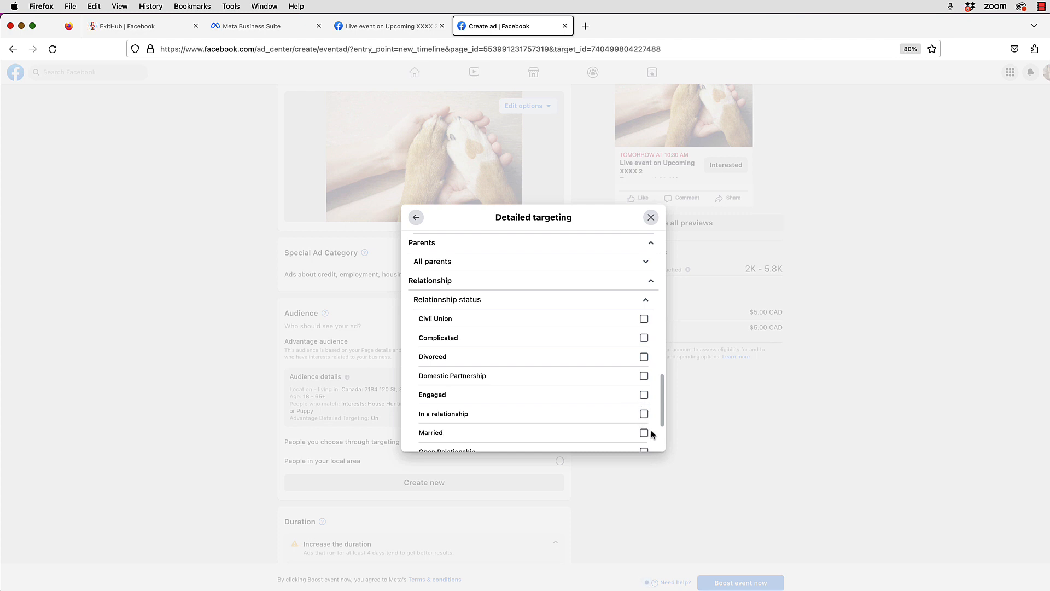
pyautogui.scroll(-1, 651, 433)
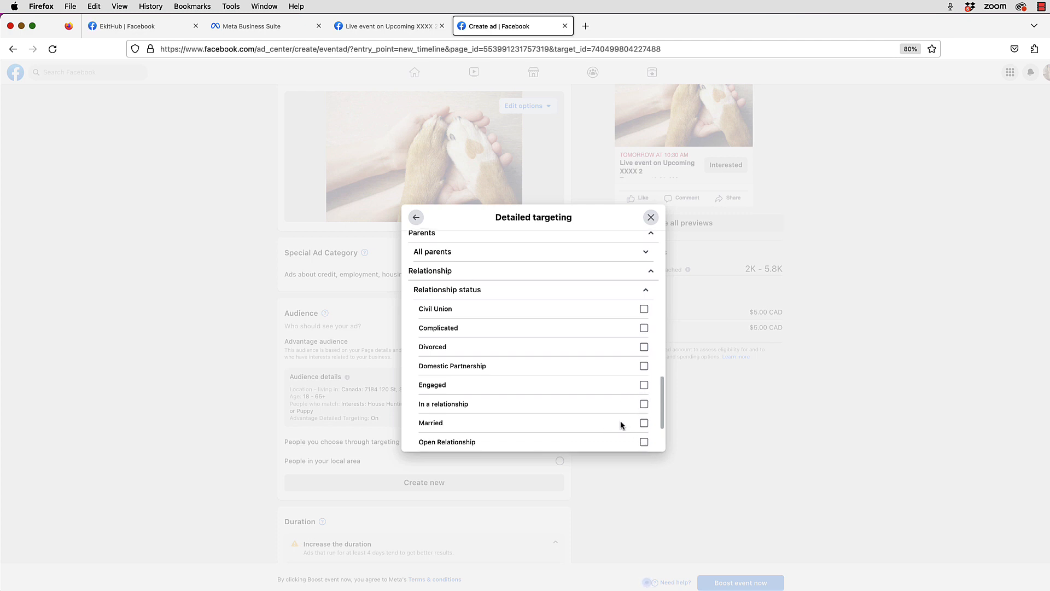
pyautogui.scroll(-1, 621, 420)
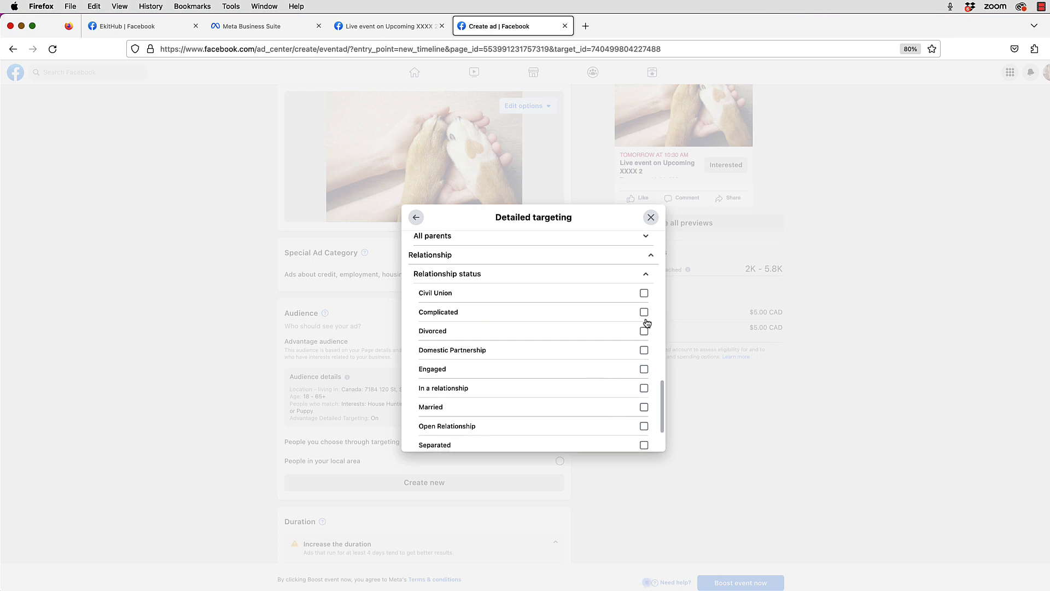
pyautogui.scroll(-3, 614, 387)
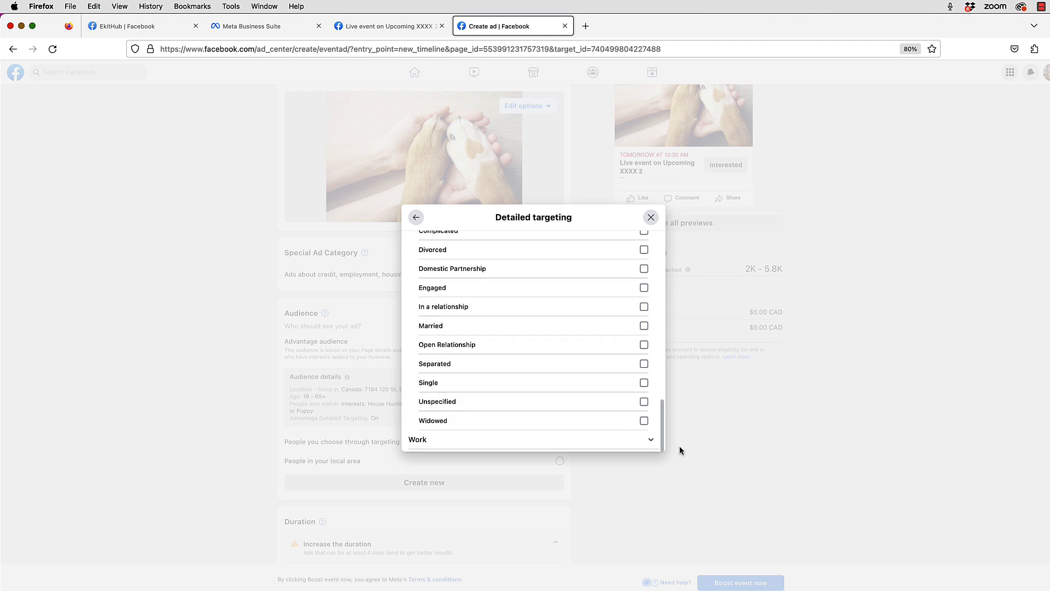
pyautogui.scroll(5, 681, 367)
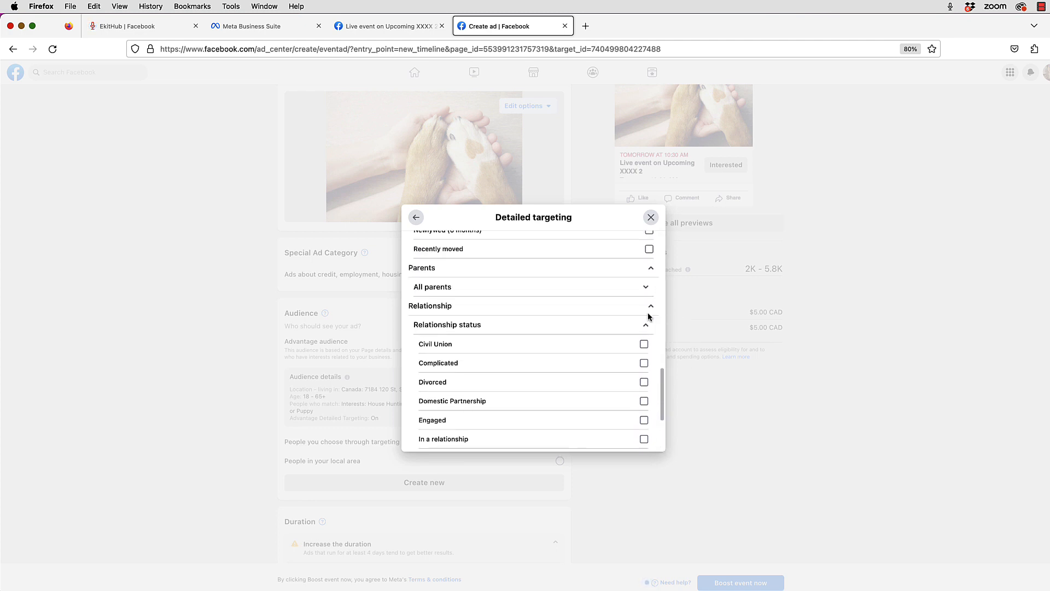
pyautogui.click(649, 308)
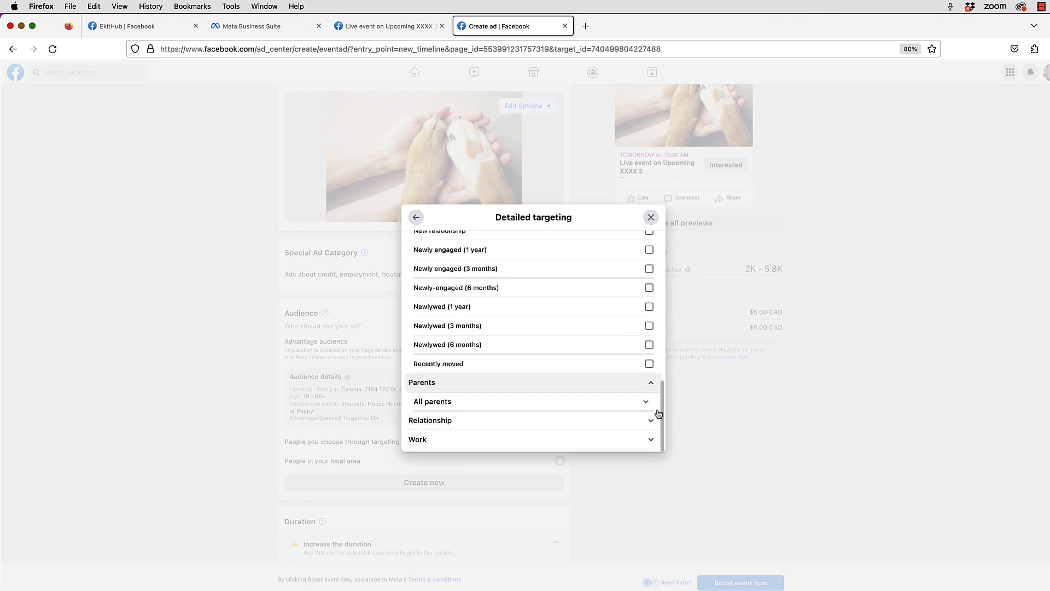
# Examine the Industries options within the Work demographics and collapse the Industries list
pyautogui.click(653, 440)
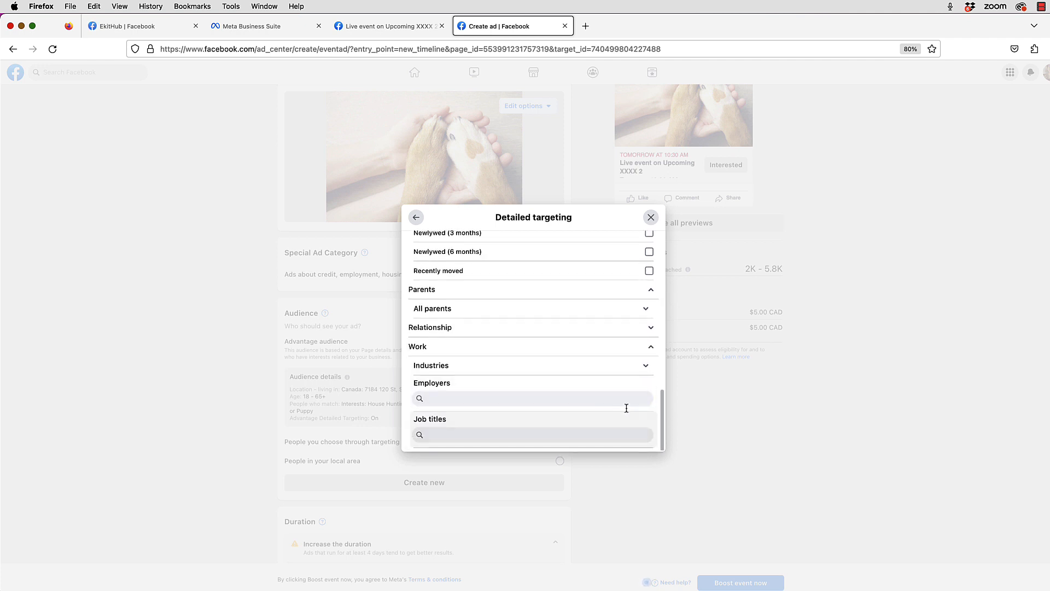
pyautogui.click(646, 366)
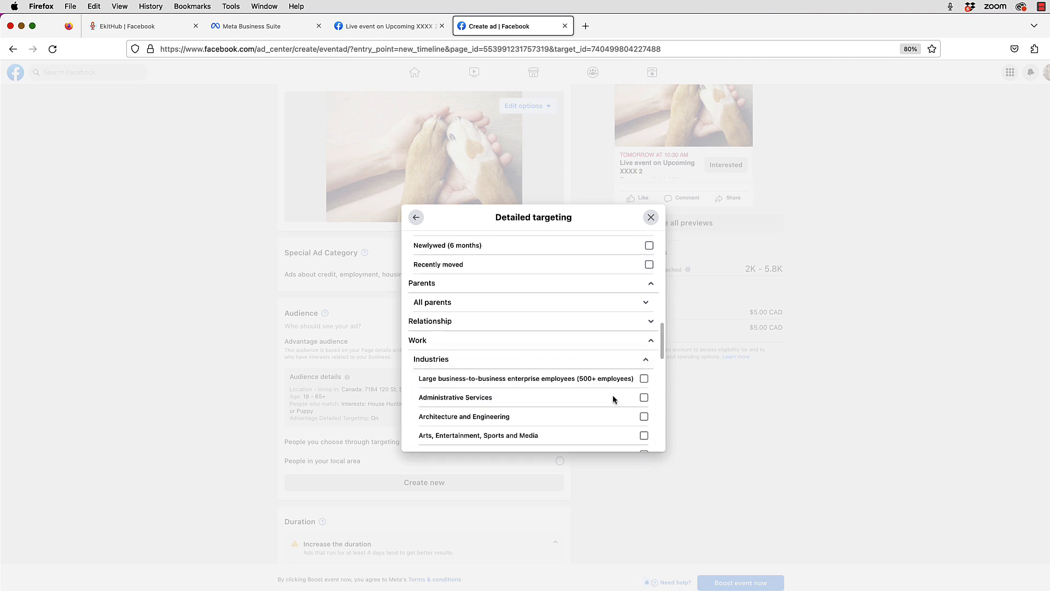
pyautogui.scroll(-5, 613, 399)
pyautogui.scroll(2, 662, 282)
pyautogui.click(621, 271)
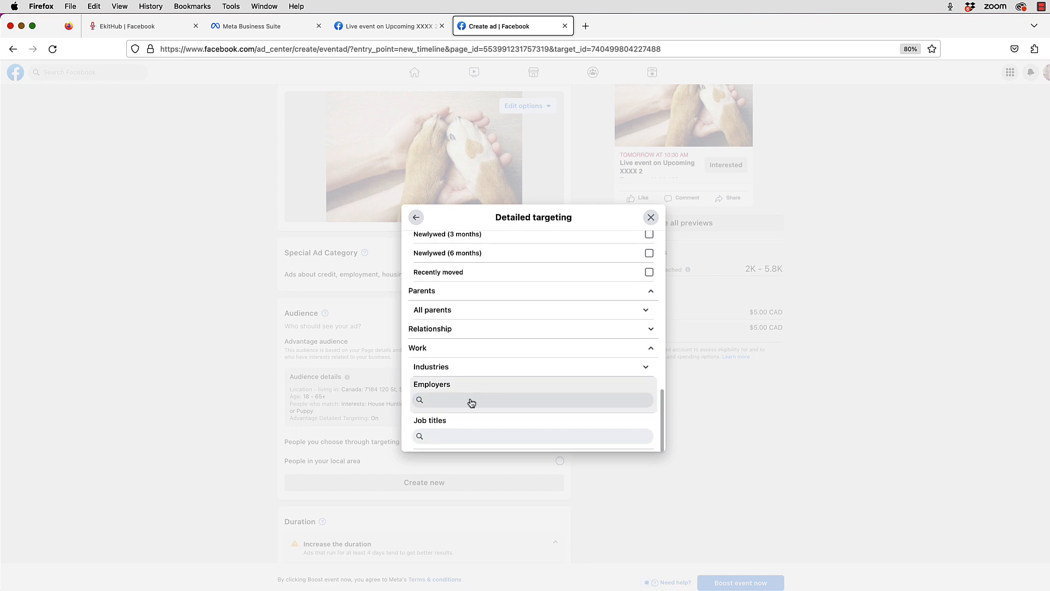
# Select the Advertising (marketing) interest in the Business and industry category of the Interests
pyautogui.scroll(10, 514, 384)
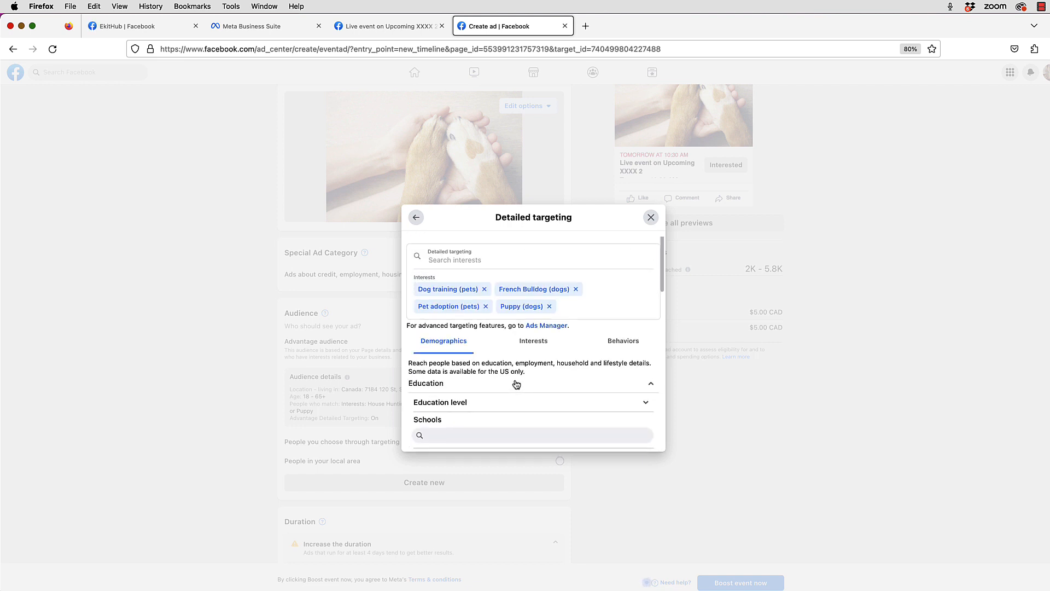
pyautogui.click(533, 334)
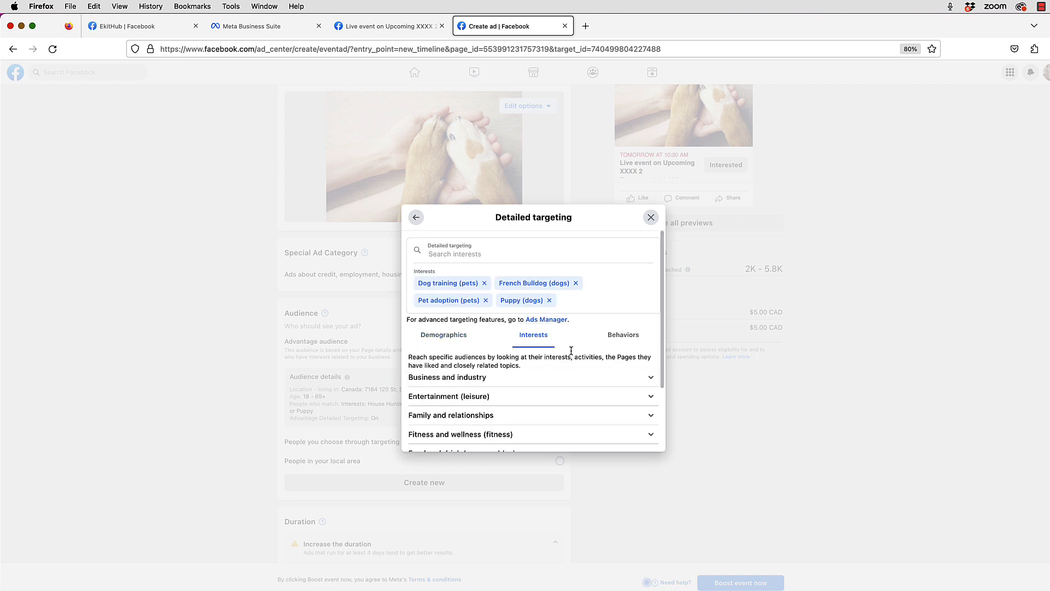
pyautogui.scroll(-2, 571, 351)
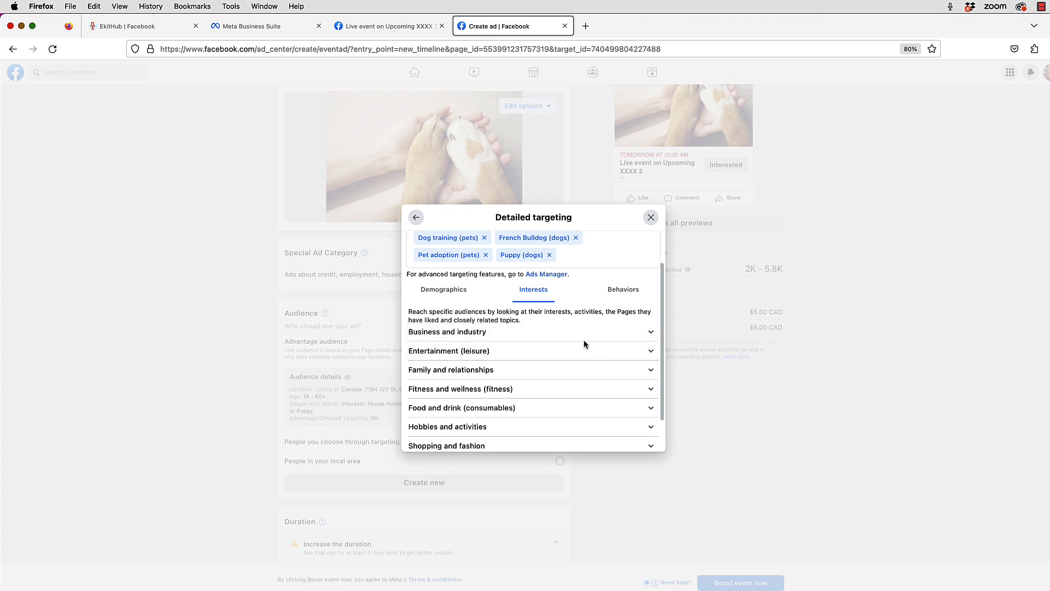
pyautogui.click(651, 333)
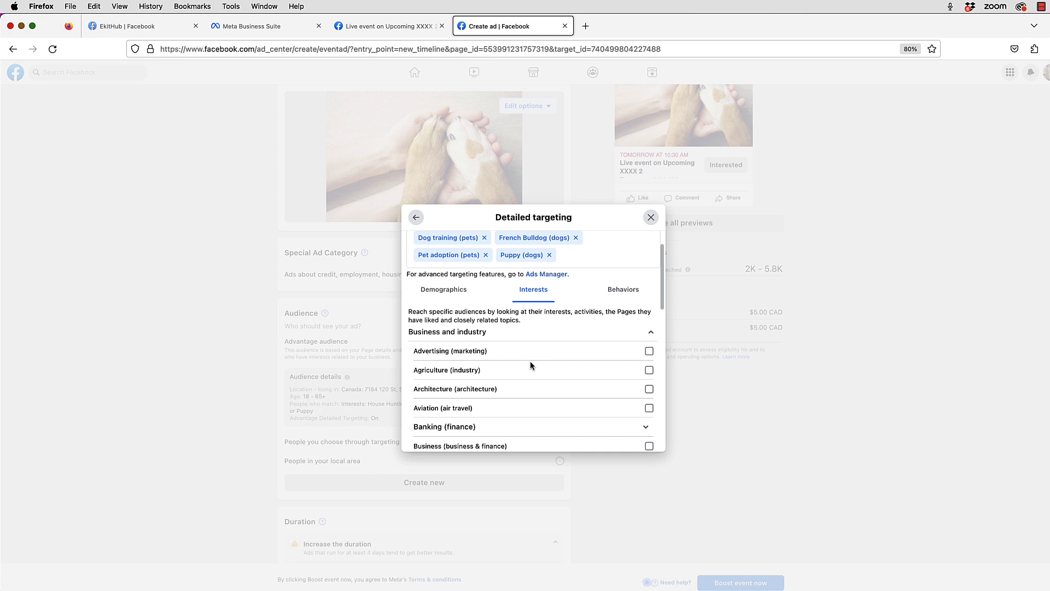
pyautogui.click(649, 352)
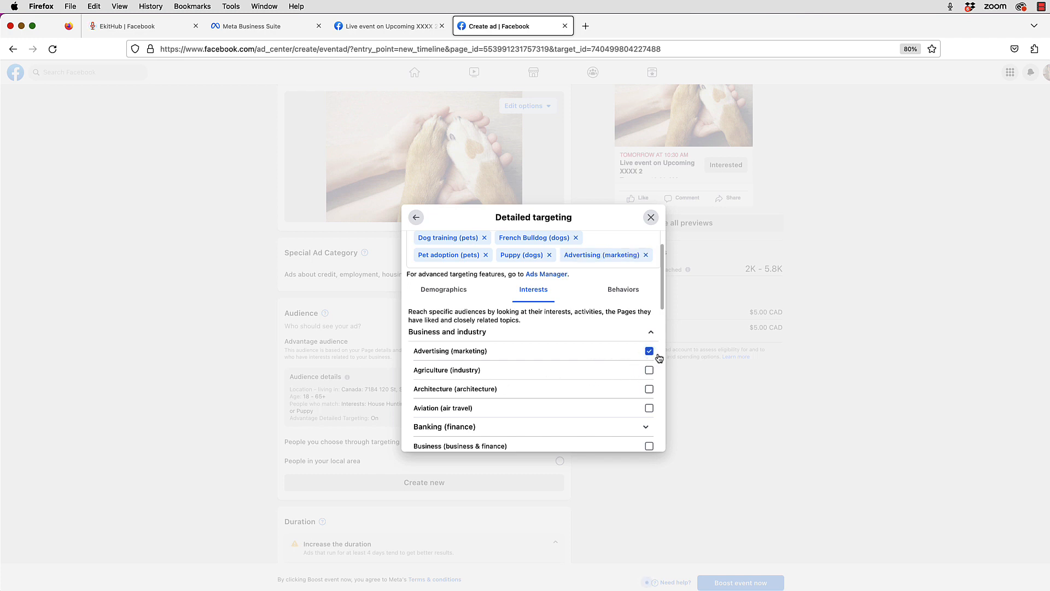
# Look through the remaining Business and industry interests and the other interest categories
pyautogui.scroll(-10, 551, 386)
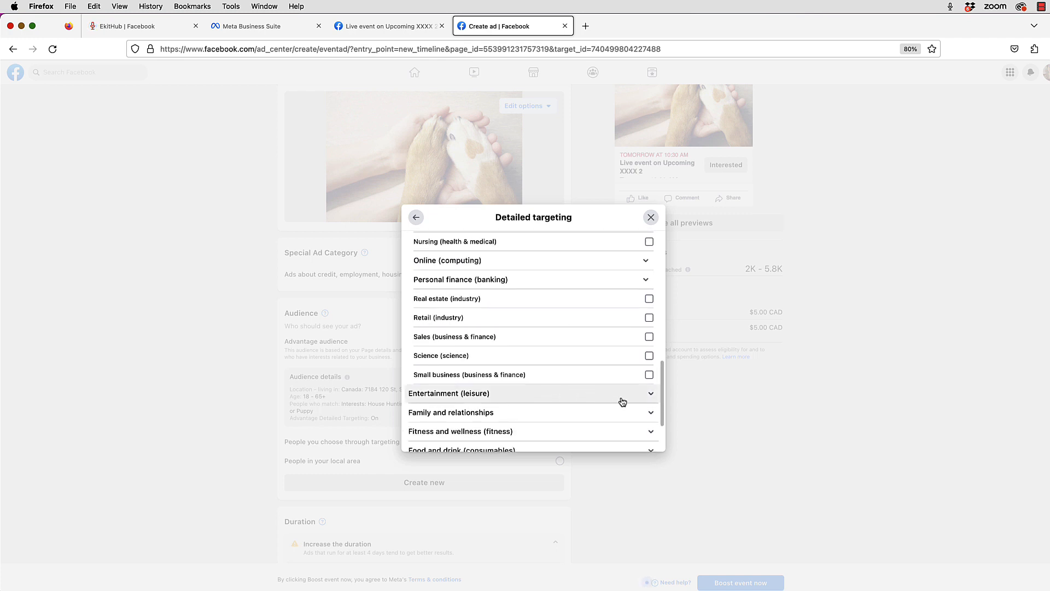
pyautogui.scroll(-1, 613, 403)
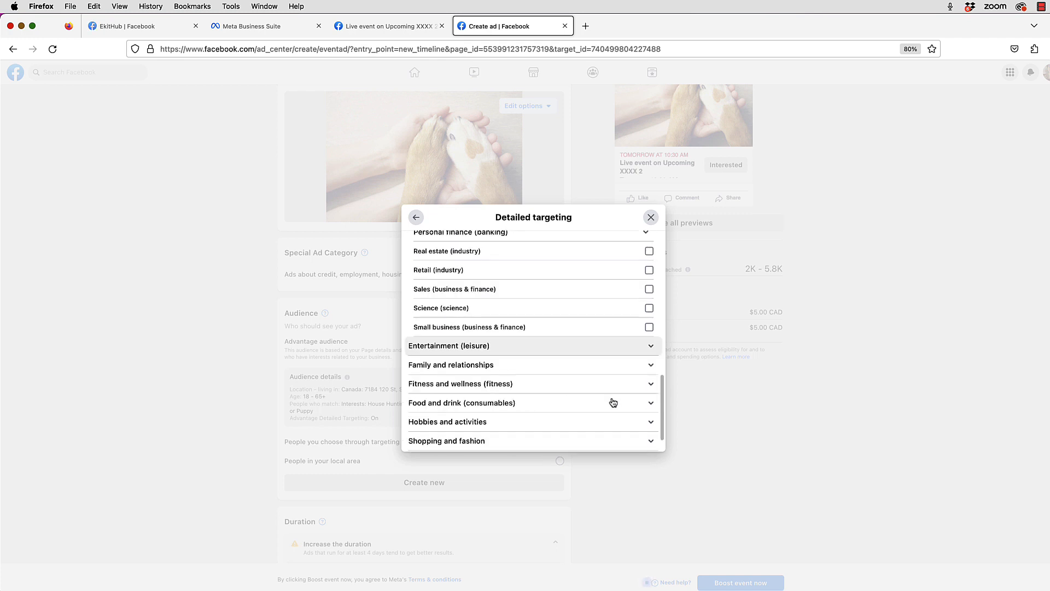
pyautogui.scroll(-1, 637, 389)
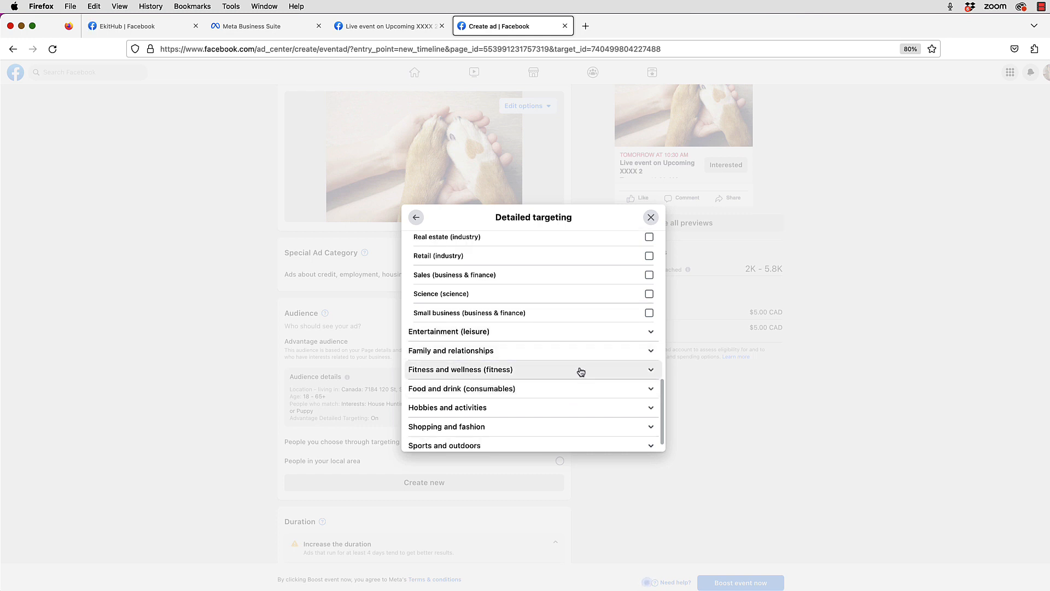
pyautogui.scroll(10, 580, 372)
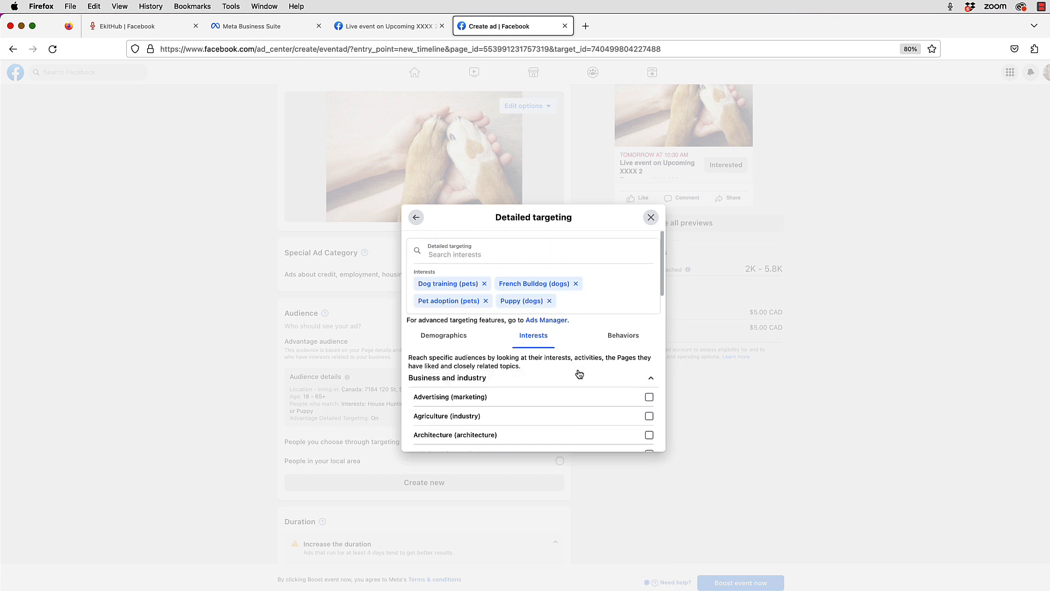
# Switch to the Behaviors targeting categories and check the Anniversary category, leaving it collapsed
pyautogui.click(625, 335)
pyautogui.scroll(-4, 607, 363)
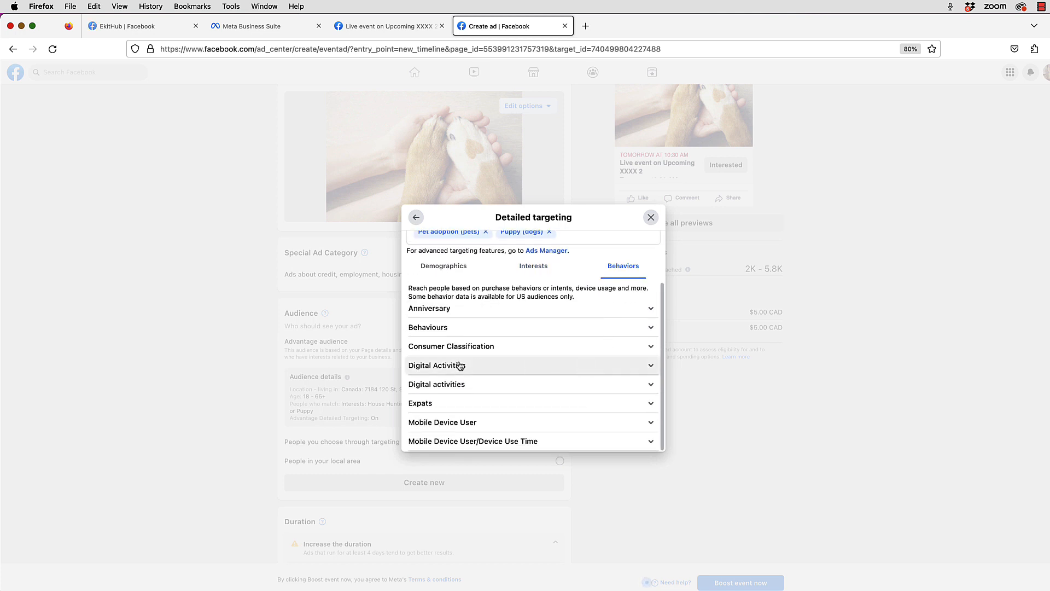
pyautogui.click(650, 315)
pyautogui.click(652, 314)
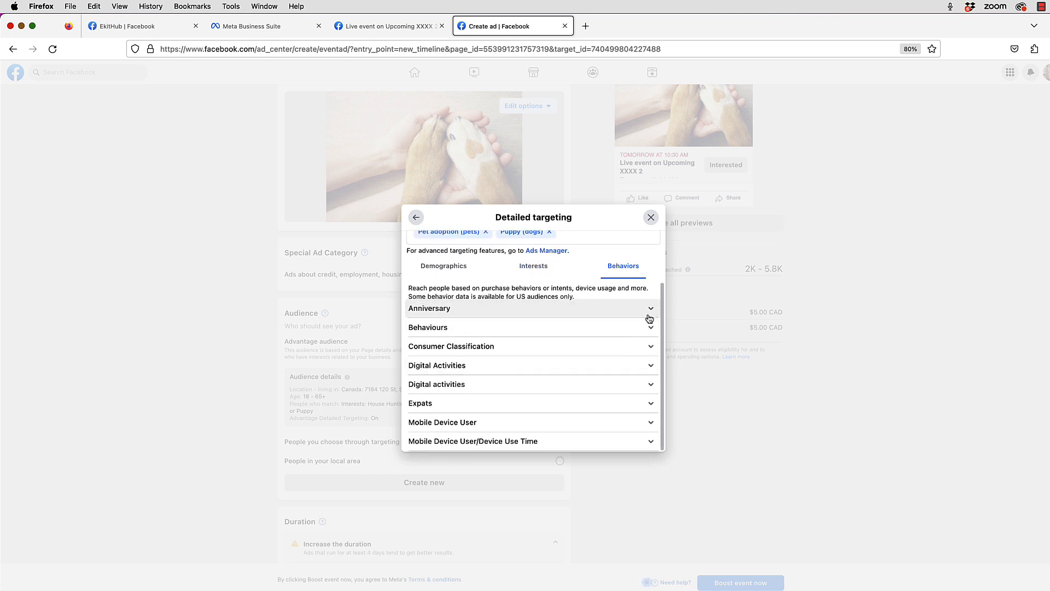
# Examine the purchase behaviours within the Behaviours category down to Purchase with offer, and collapse the Purchase with offer list
pyautogui.click(650, 329)
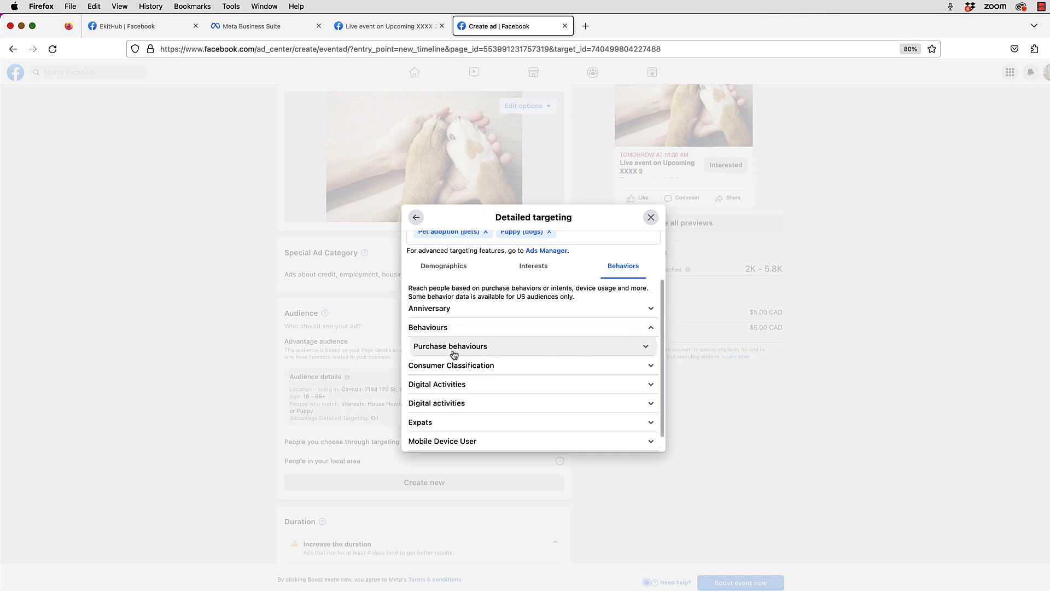
pyautogui.click(647, 349)
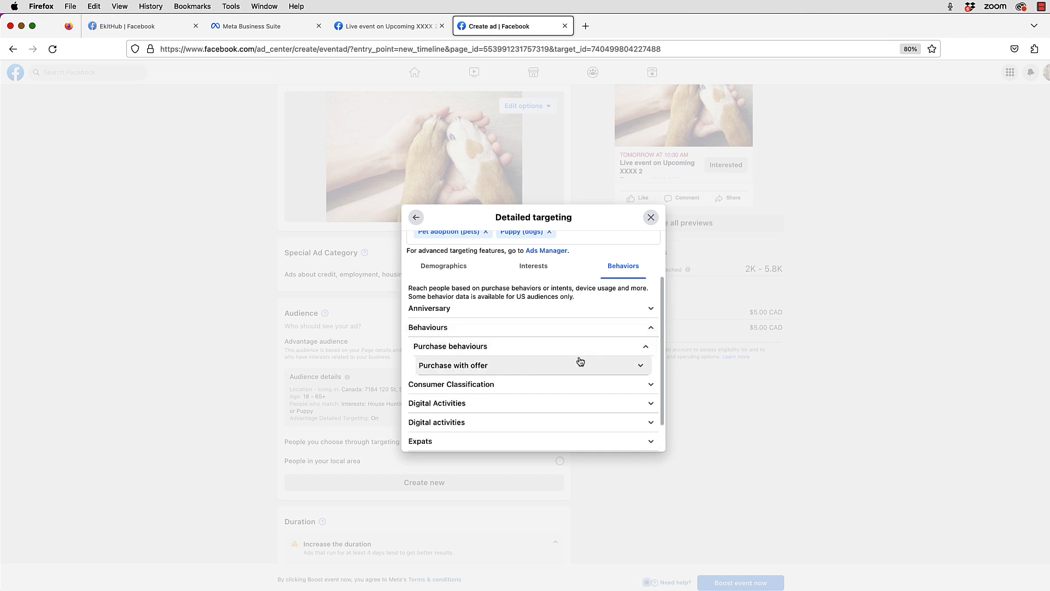
pyautogui.click(639, 367)
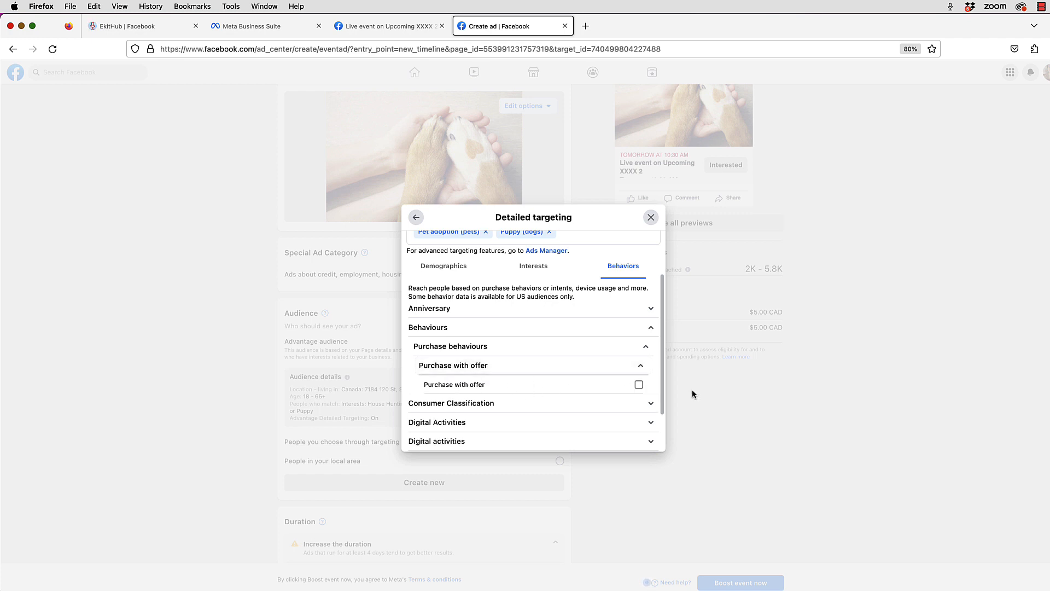
pyautogui.click(639, 385)
pyautogui.click(638, 409)
pyautogui.click(596, 370)
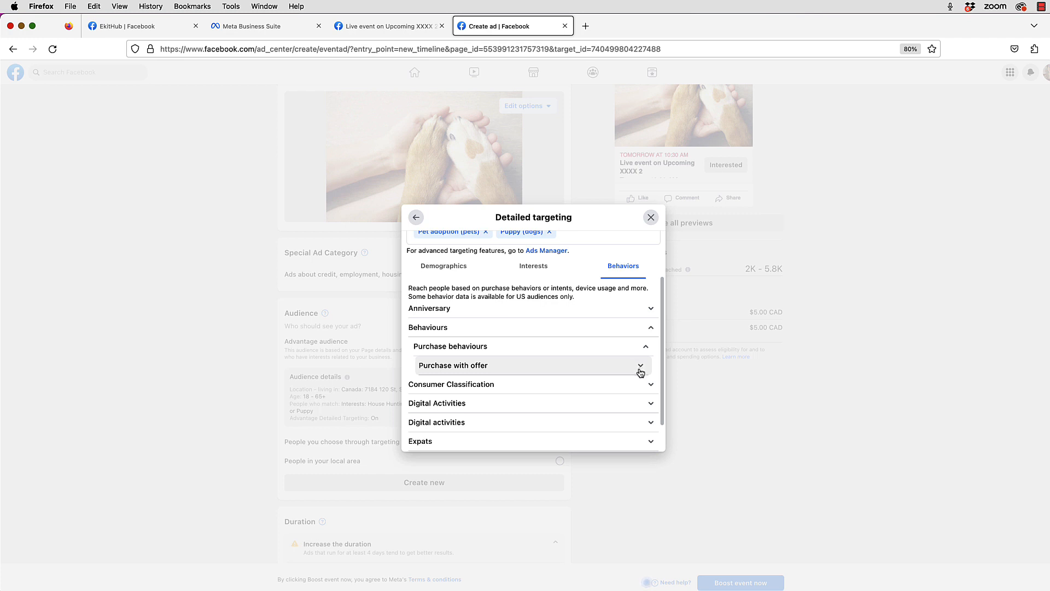
# Examine the countries listed under the Consumer Classification behaviours, and collapse that category again
pyautogui.scroll(-1, 635, 374)
pyautogui.click(639, 349)
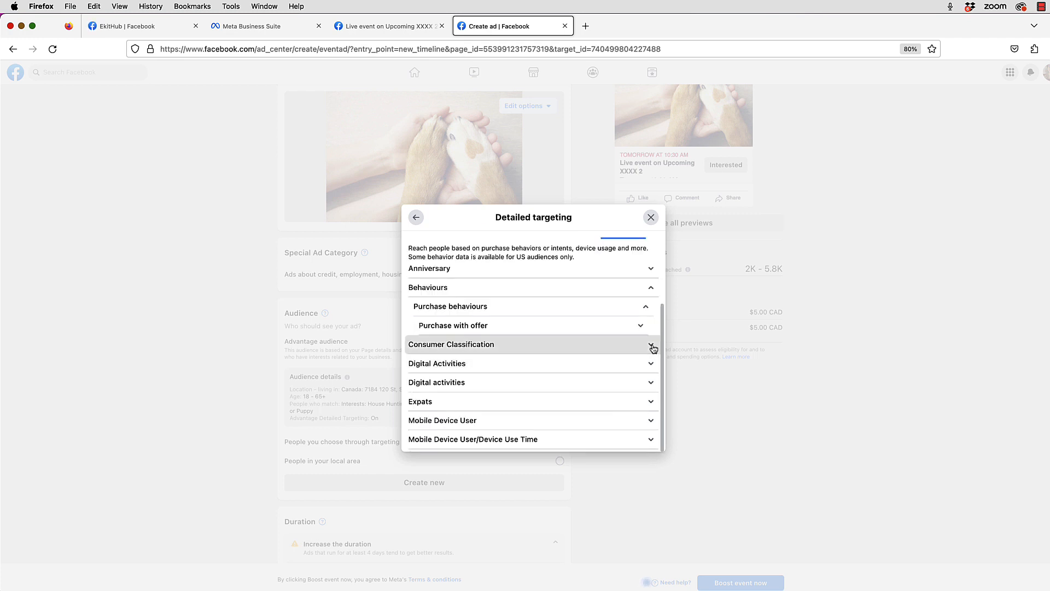
pyautogui.scroll(-2, 622, 370)
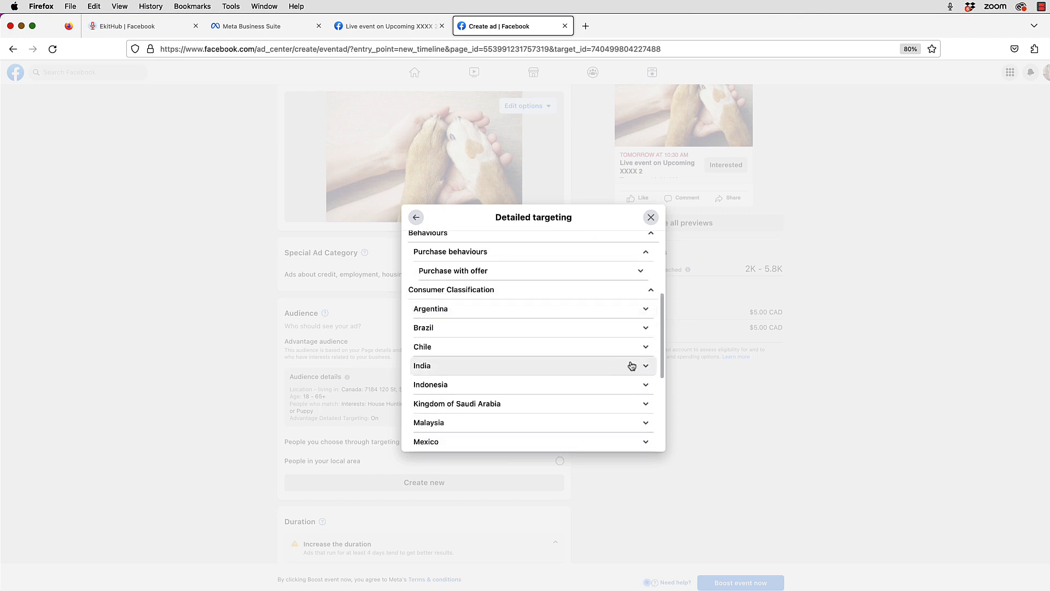
pyautogui.scroll(-2, 630, 365)
pyautogui.scroll(-2, 629, 365)
pyautogui.scroll(2, 629, 367)
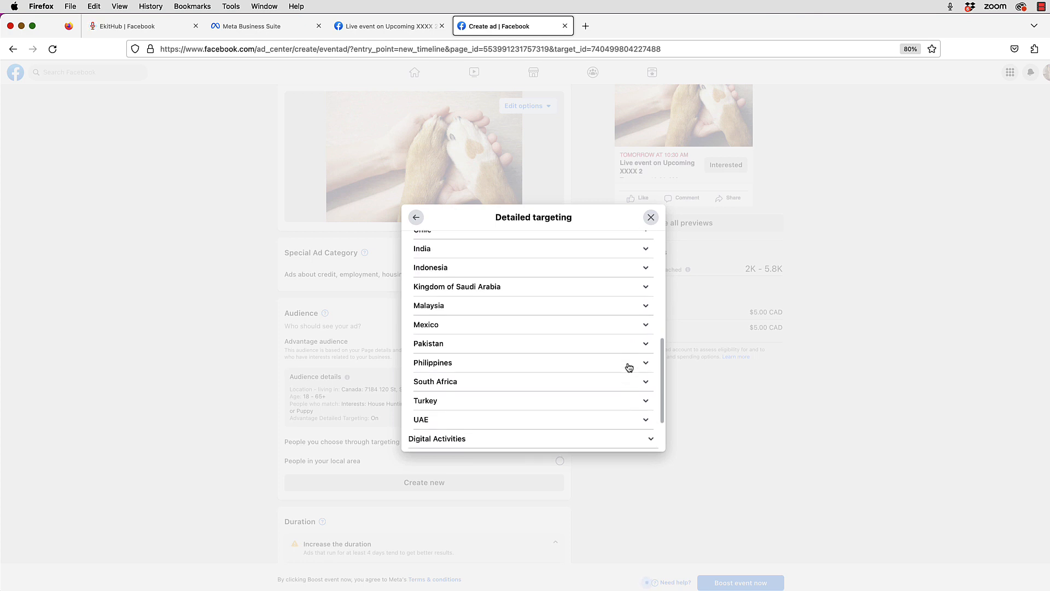
pyautogui.scroll(2, 628, 367)
pyautogui.click(590, 257)
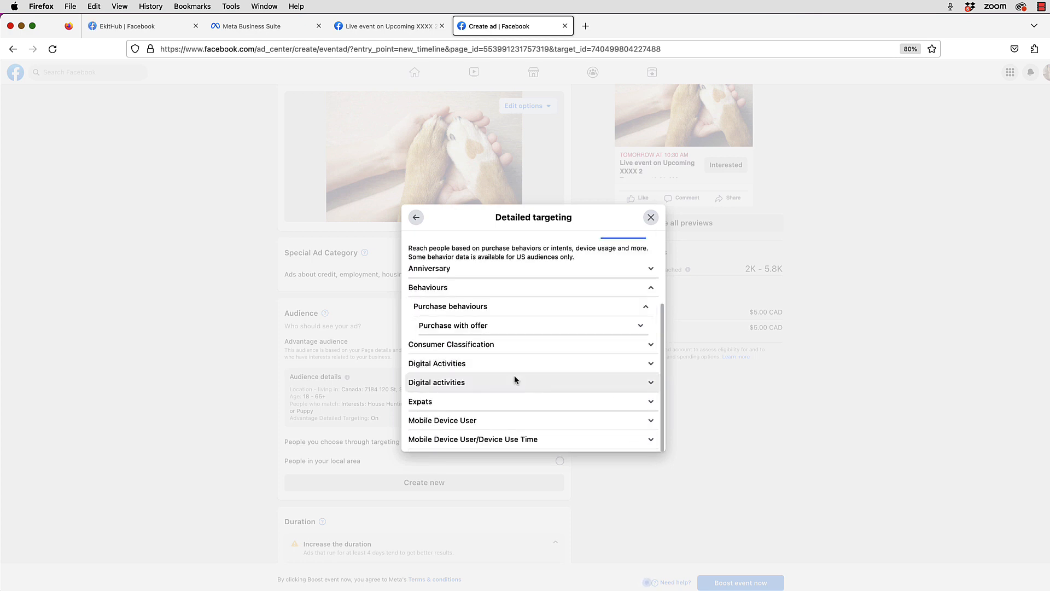
# Try selecting New Active Business (< 12 months) in the Digital Activities behaviours, and clear the selection again
pyautogui.click(652, 365)
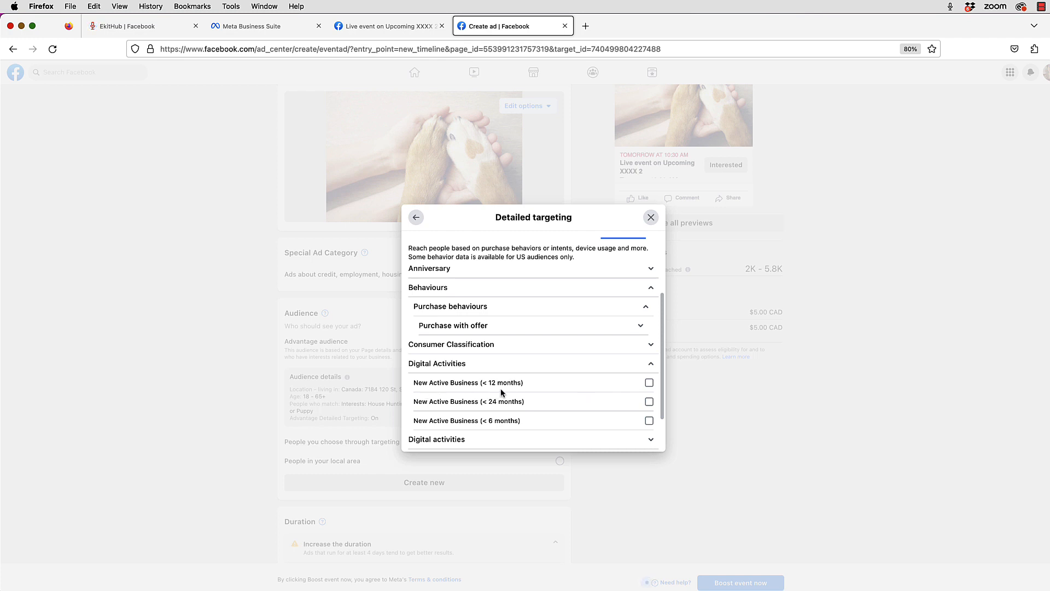
pyautogui.click(649, 384)
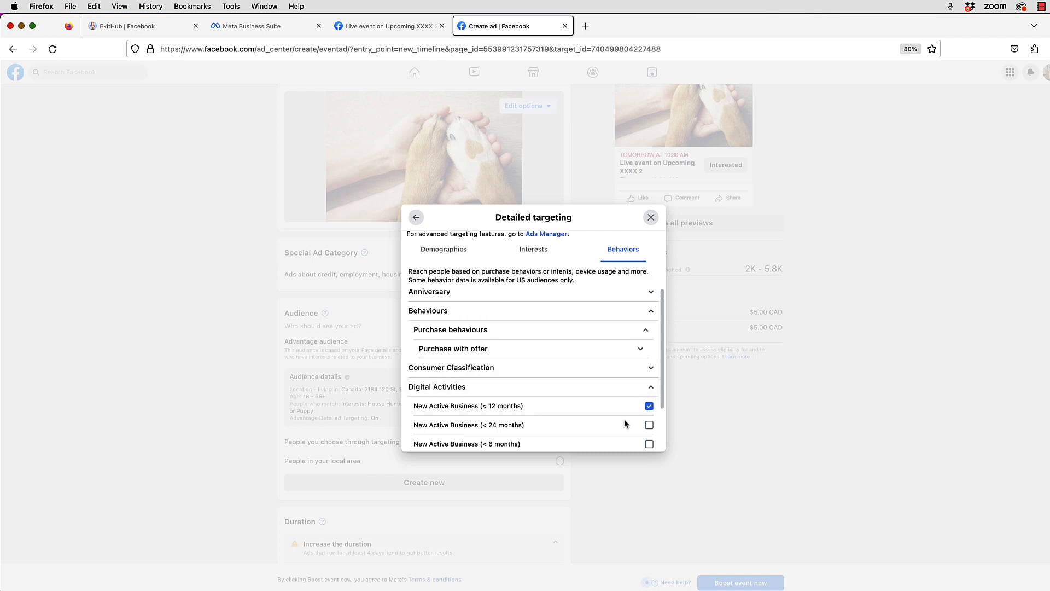
pyautogui.scroll(-2, 633, 405)
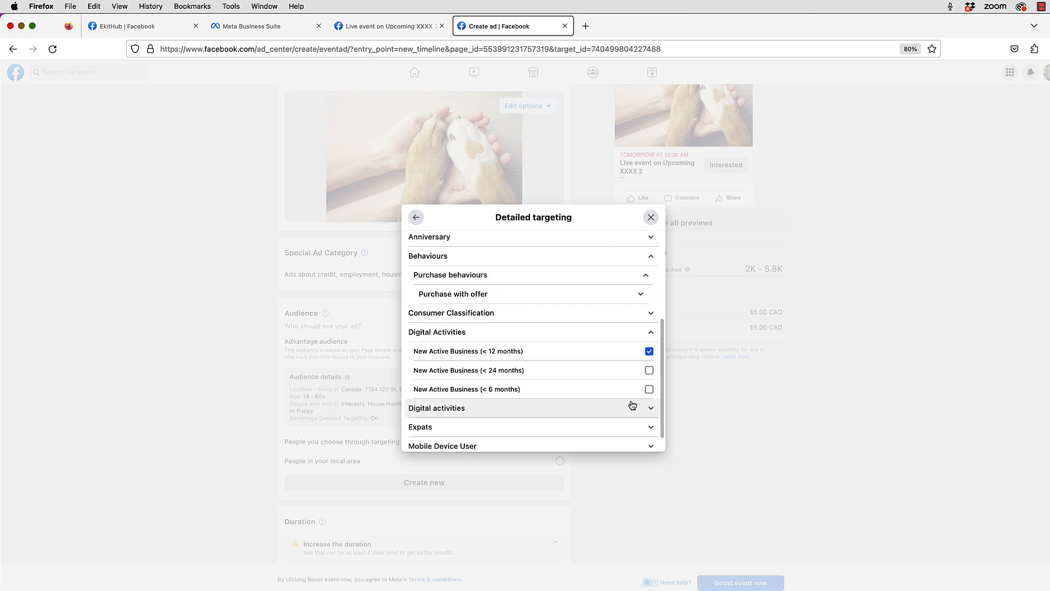
pyautogui.click(649, 351)
pyautogui.scroll(-1, 494, 354)
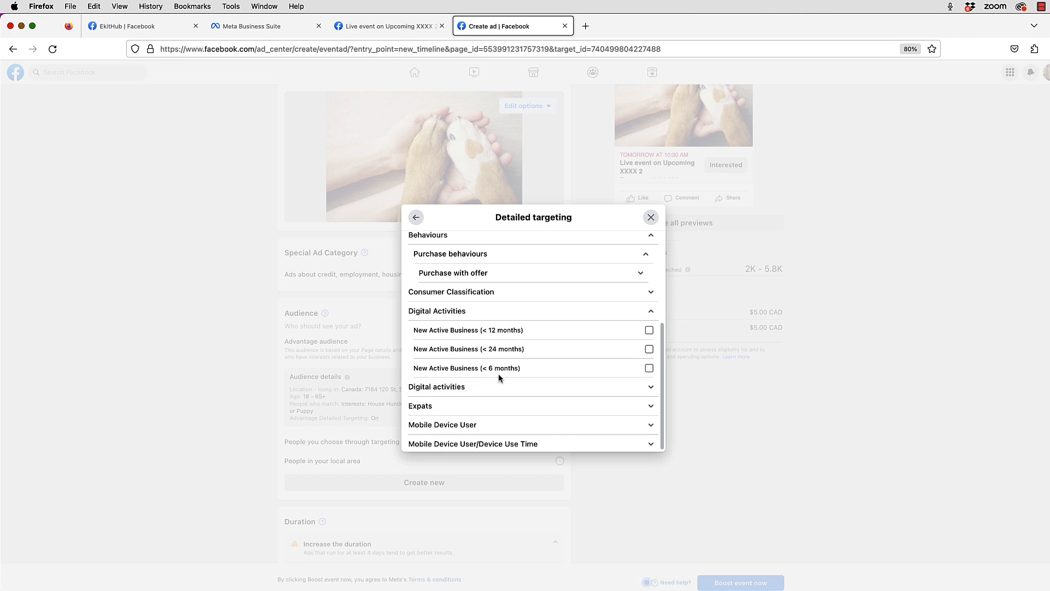
# Examine the options in the second Digital activities category, including the browsers listed under Internet Browser Used
pyautogui.click(634, 387)
pyautogui.scroll(-2, 619, 399)
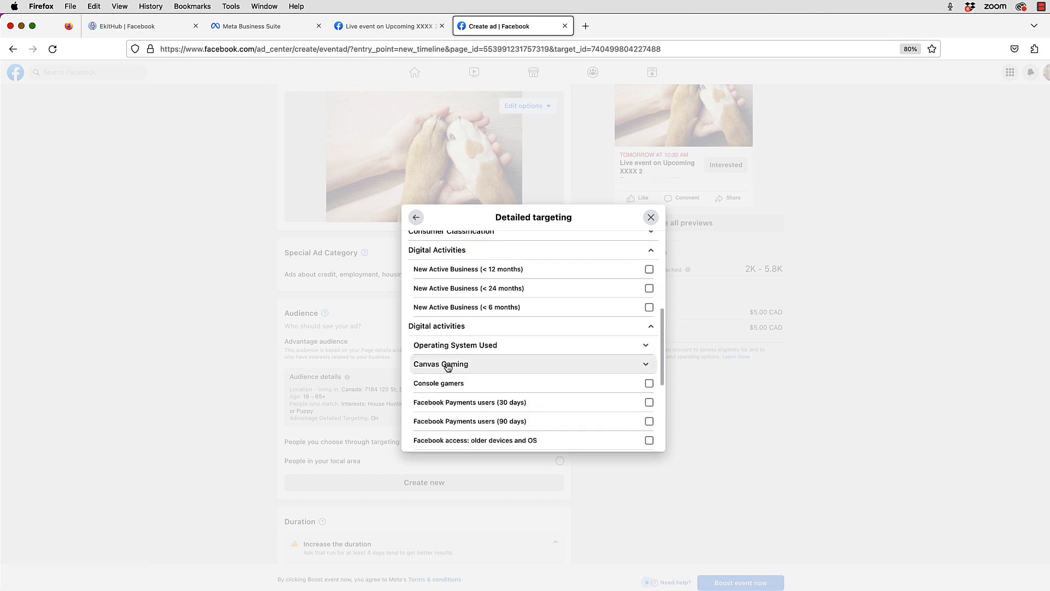
pyautogui.scroll(-4, 599, 378)
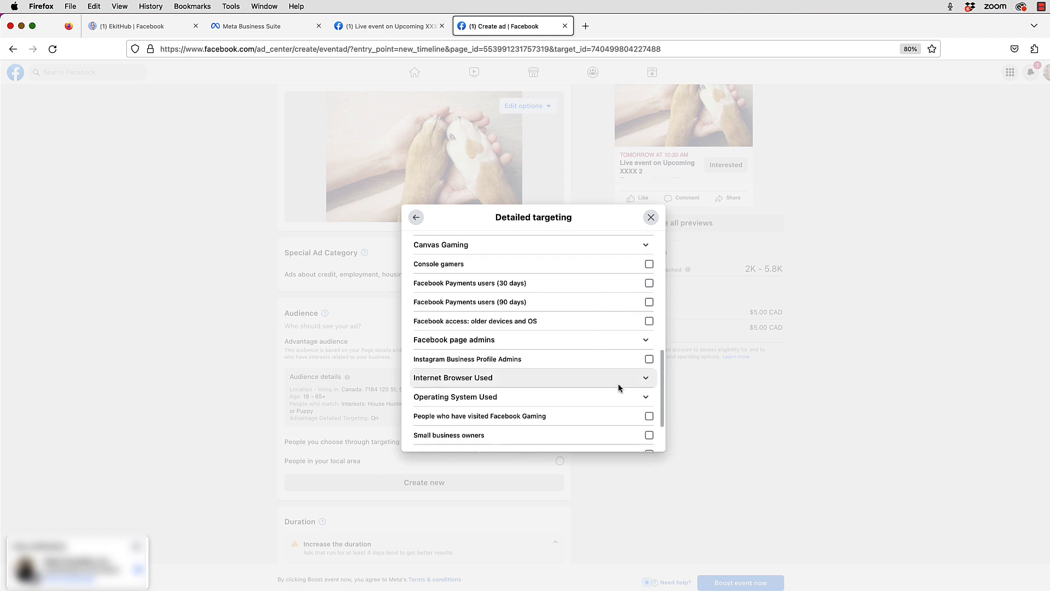
pyautogui.click(645, 378)
pyautogui.scroll(-3, 601, 391)
pyautogui.scroll(-3, 602, 393)
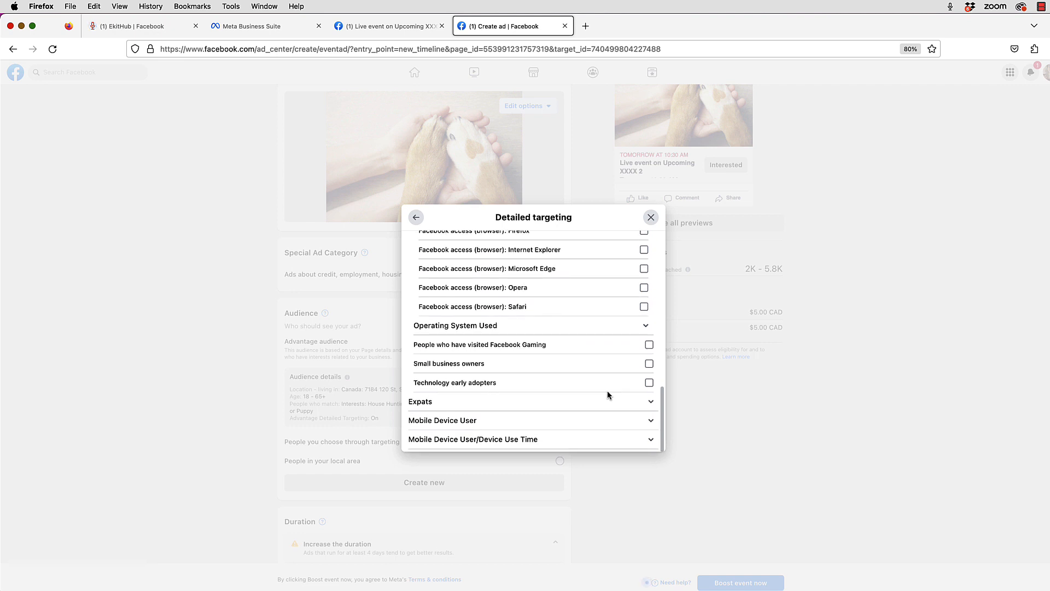
pyautogui.scroll(10, 605, 390)
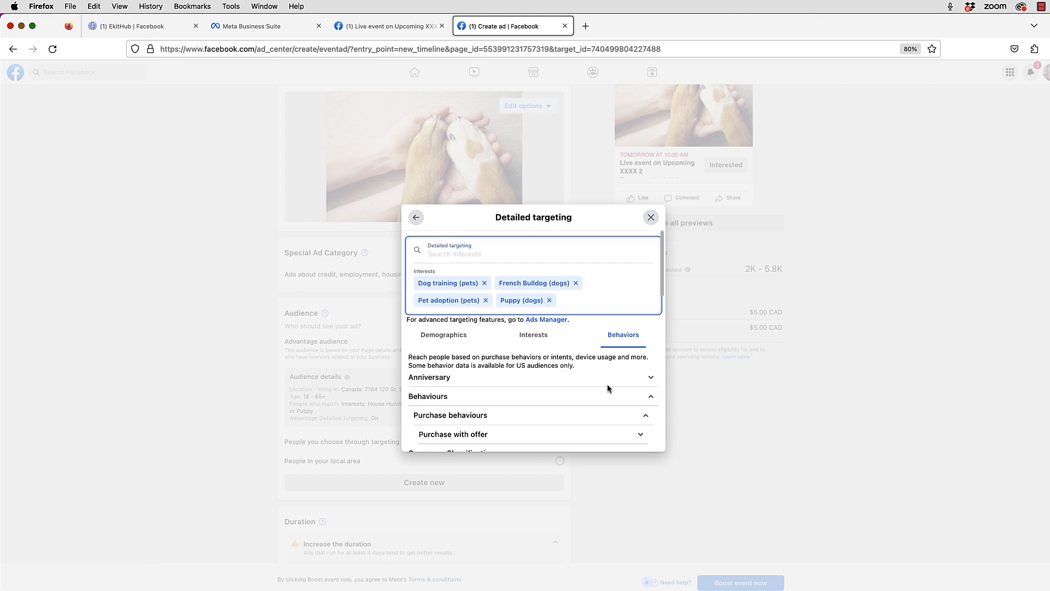
# Return from detailed targeting to the audience settings, review the age, location and interests, and save the audience
pyautogui.click(582, 297)
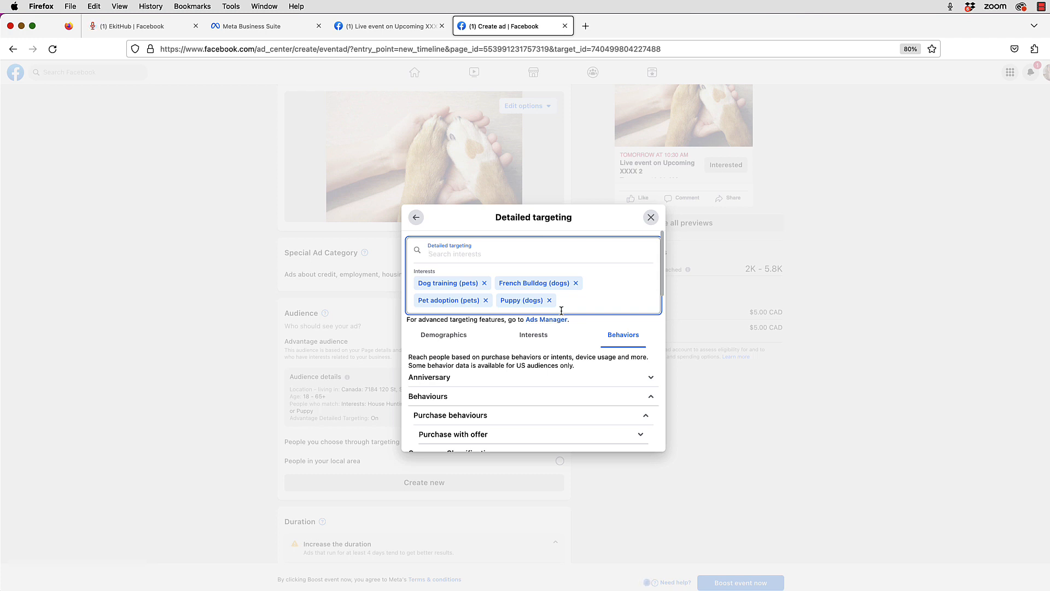
pyautogui.click(416, 217)
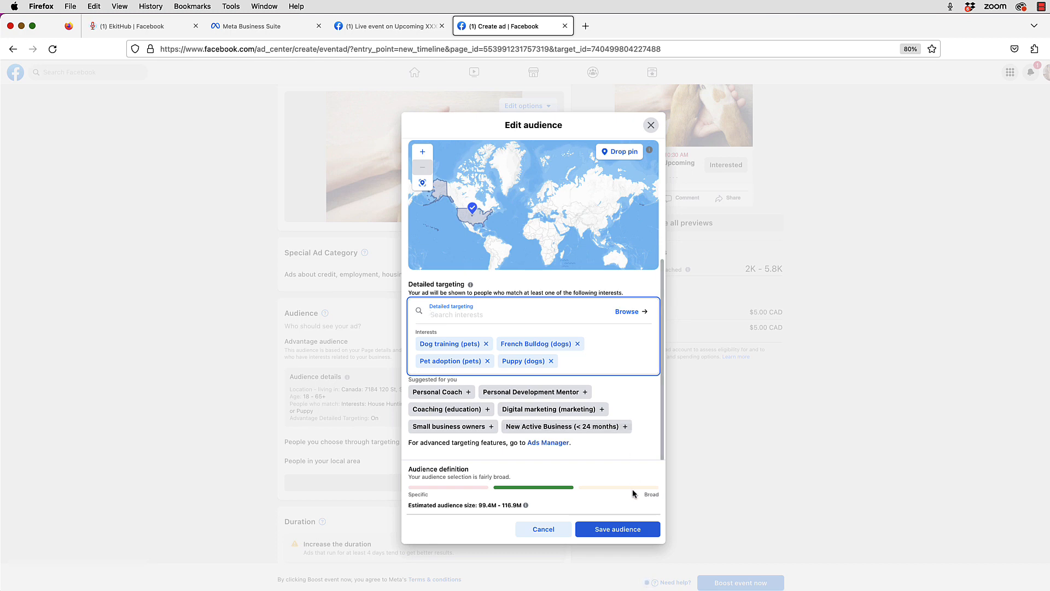
pyautogui.scroll(5, 634, 438)
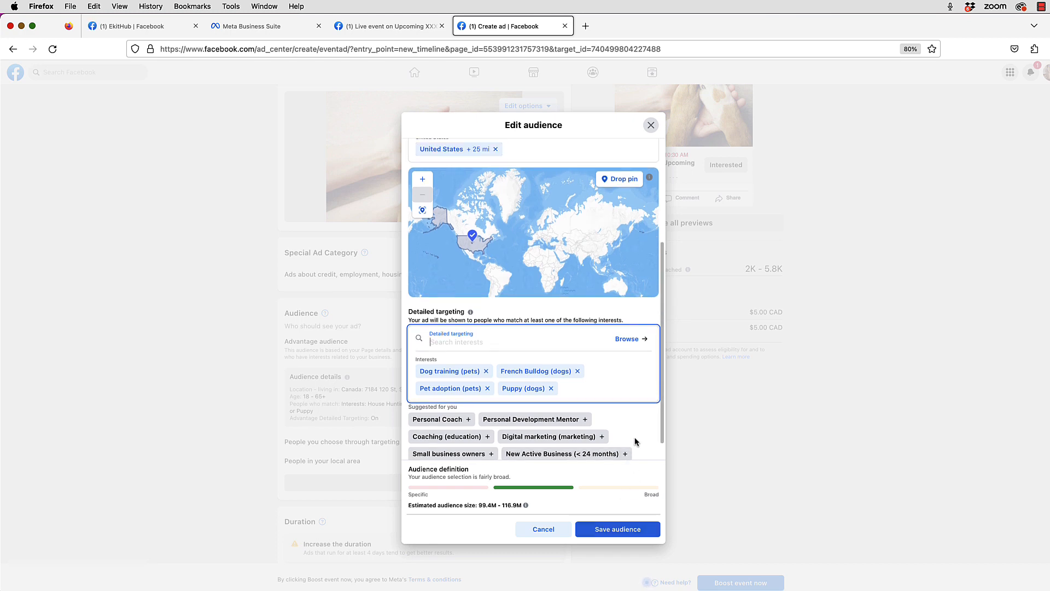
pyautogui.scroll(-5, 634, 438)
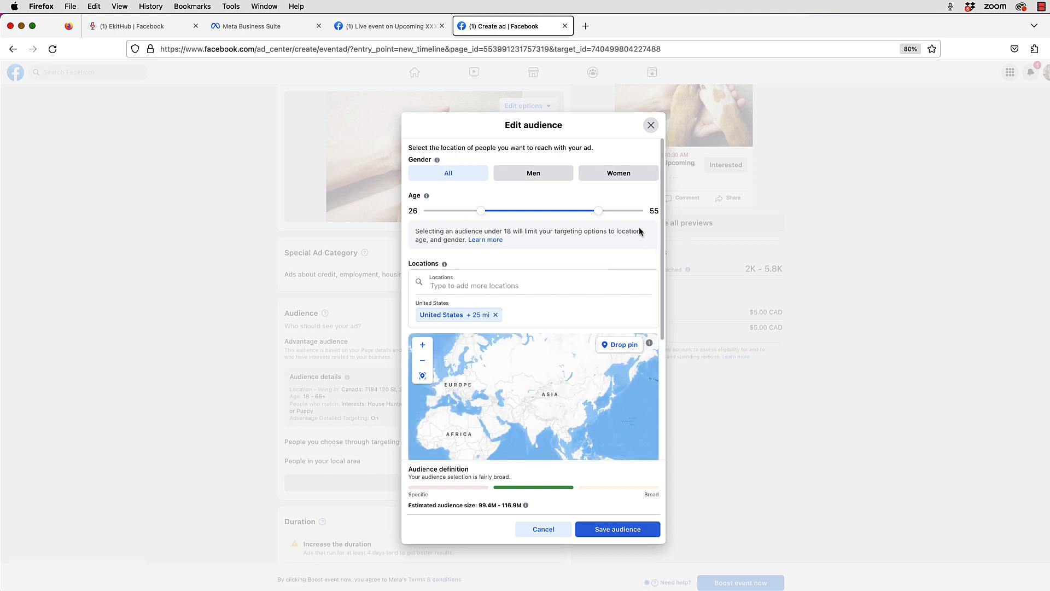
pyautogui.scroll(-3, 629, 251)
pyautogui.scroll(-3, 519, 251)
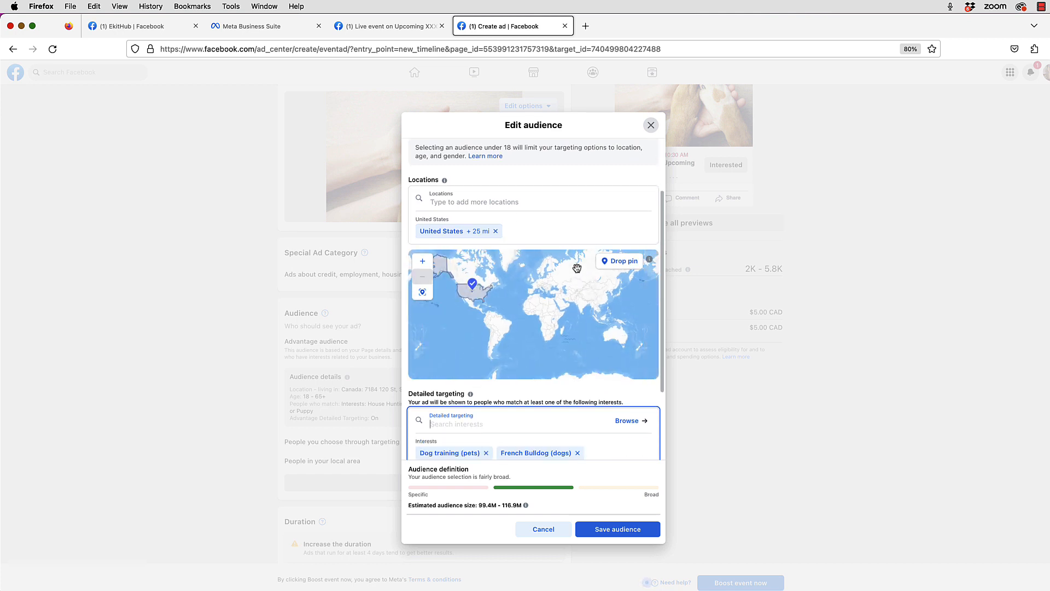
pyautogui.scroll(-3, 623, 395)
pyautogui.scroll(-2, 626, 394)
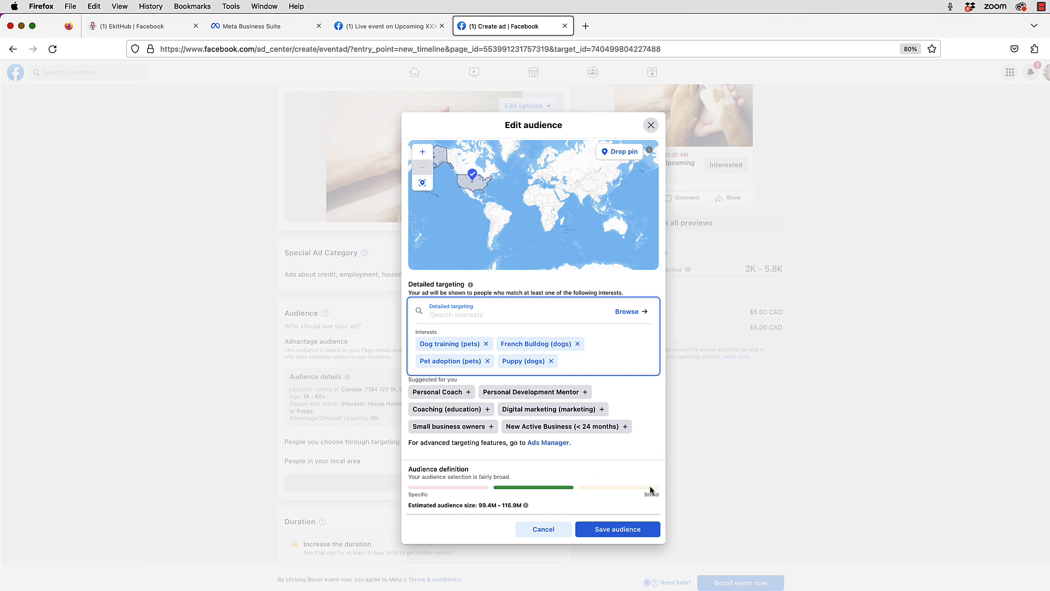
pyautogui.click(618, 529)
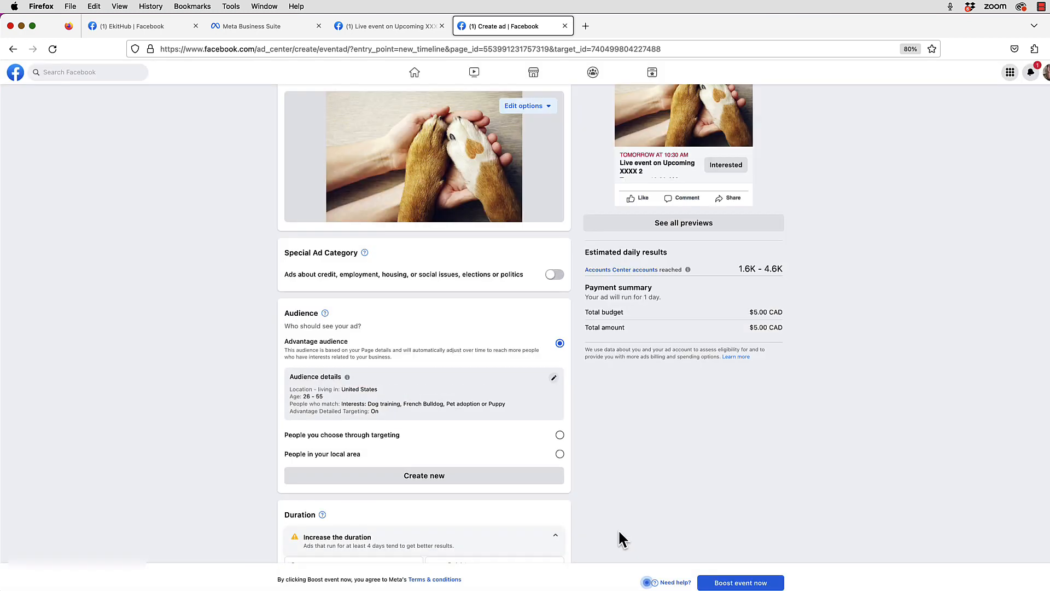
# Examine the ad's Duration settings, checking the number of days and the End date calendar, and close the calendar
pyautogui.scroll(-3, 402, 356)
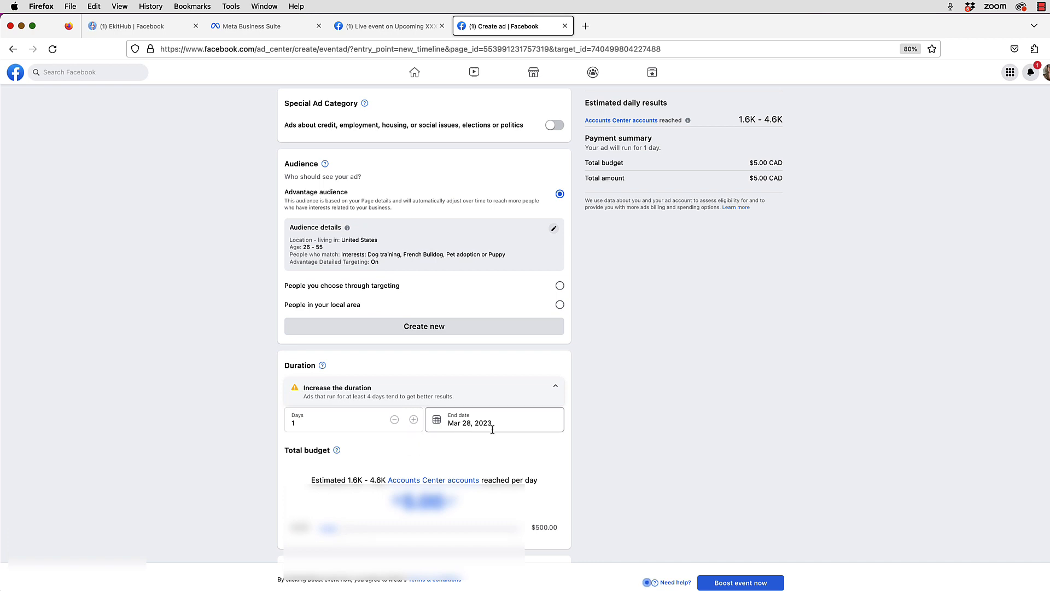
pyautogui.scroll(-2, 492, 421)
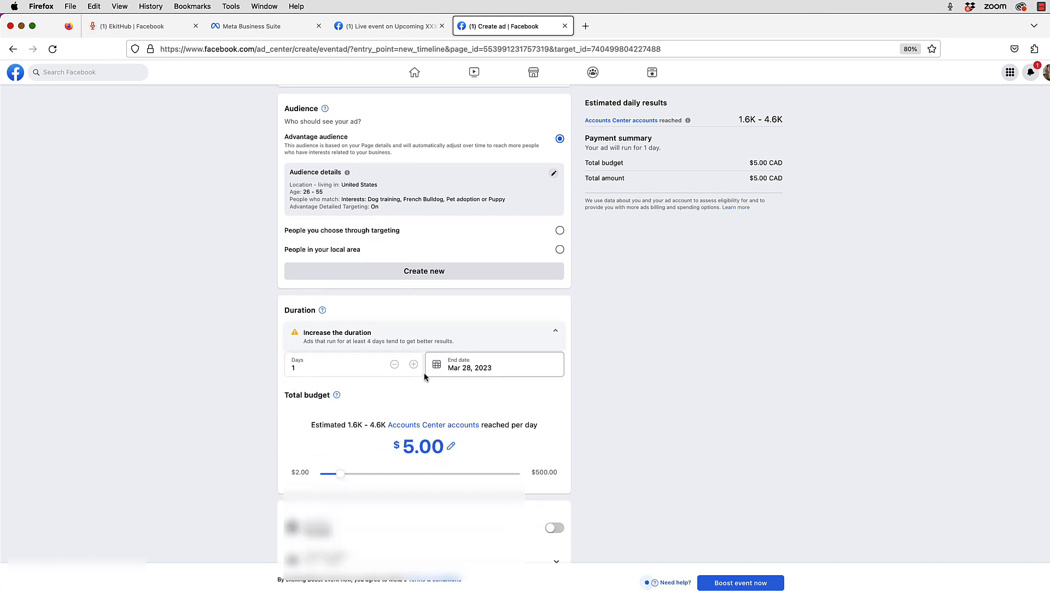
pyautogui.click(326, 368)
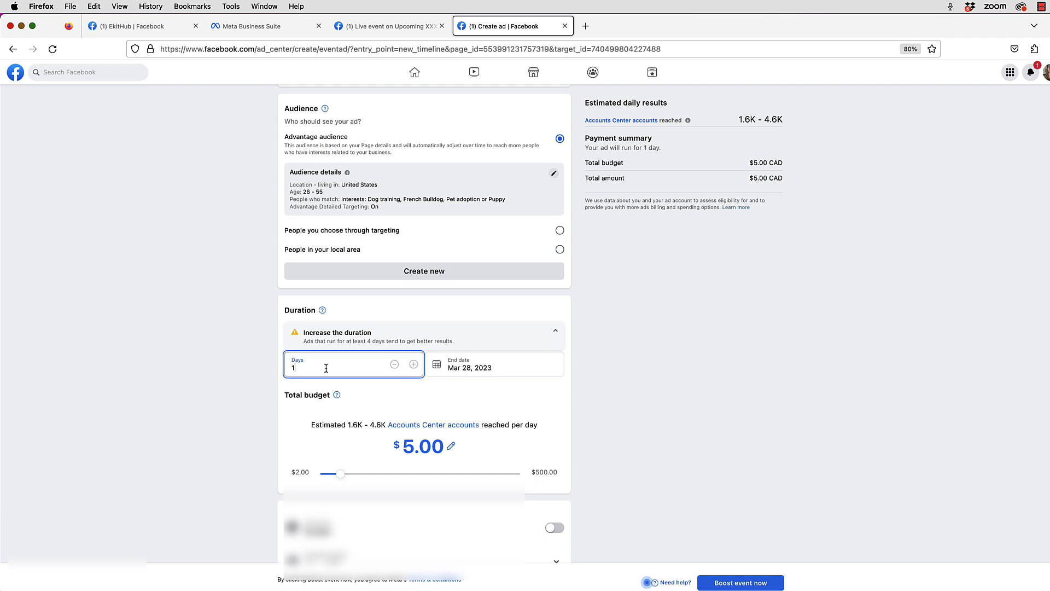
pyautogui.click(417, 397)
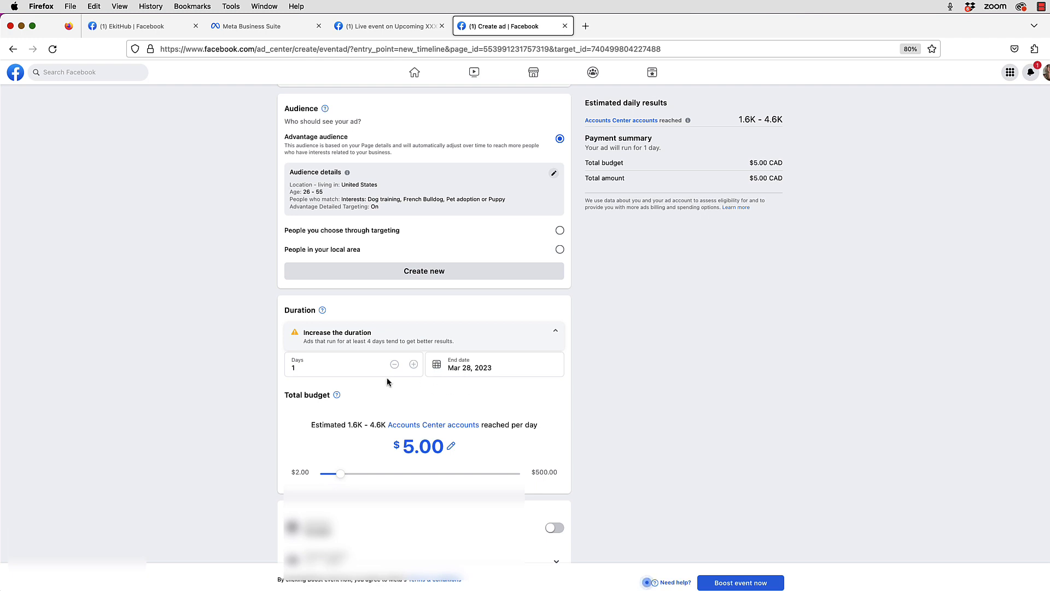
pyautogui.click(340, 366)
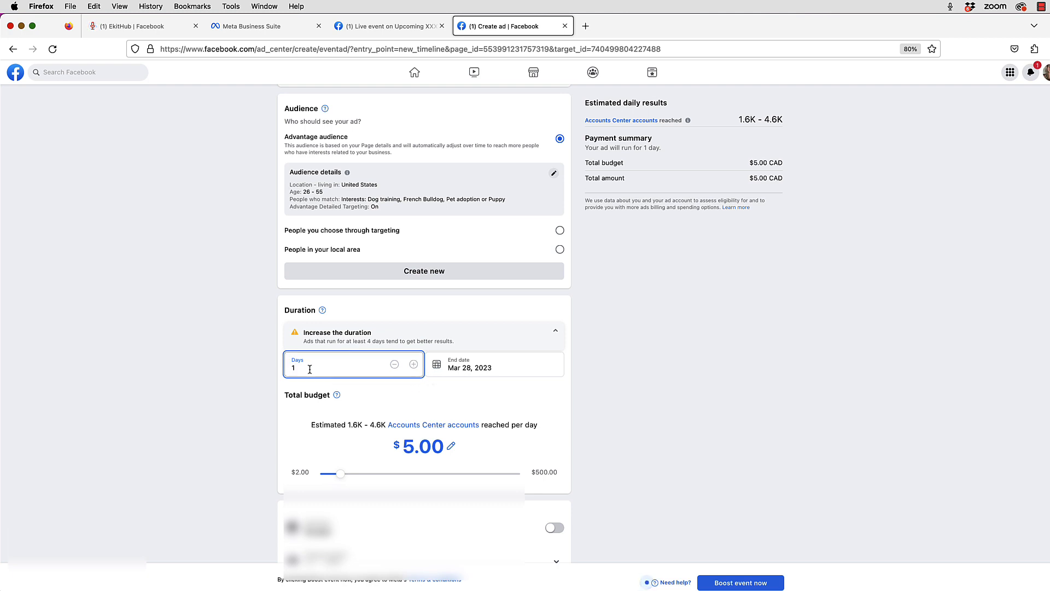
pyautogui.click(469, 367)
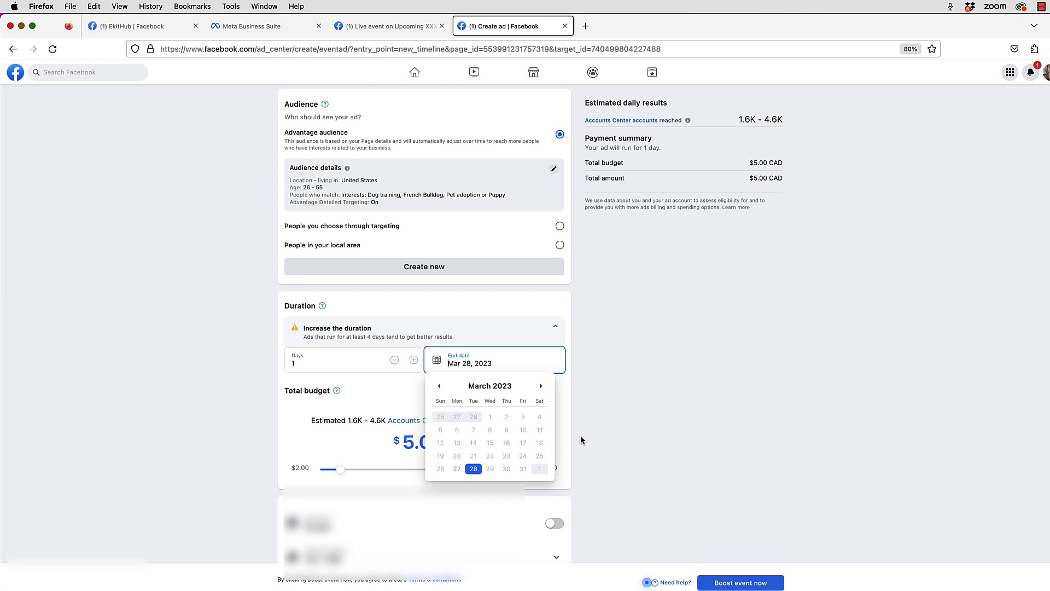
pyautogui.click(310, 421)
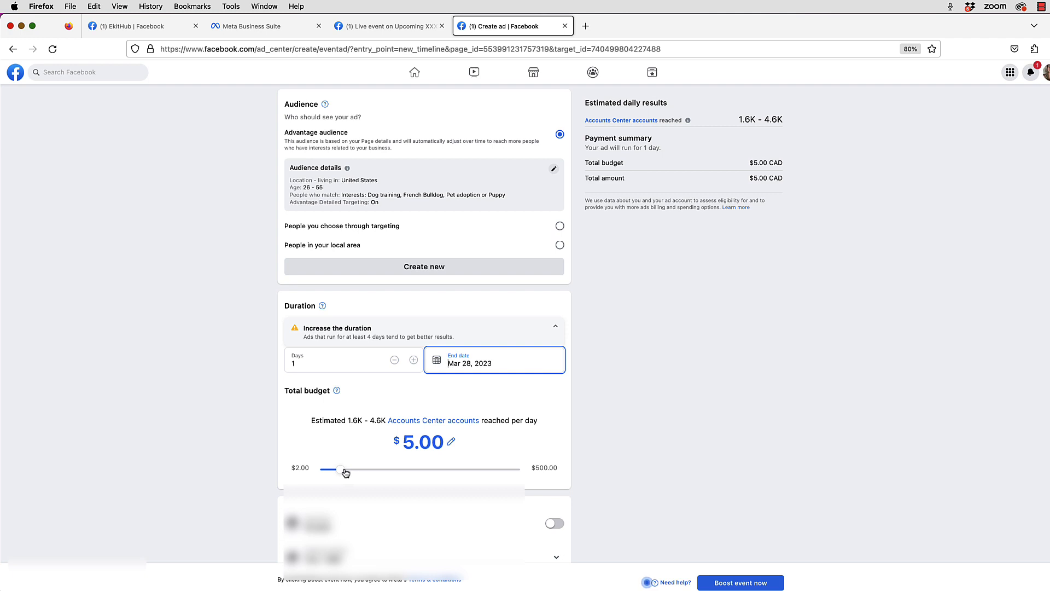
# Try total budgets of $14.00 and $6.00 for the ad, and settle on $10.00
pyautogui.moveTo(342, 469); pyautogui.dragTo(402, 474)
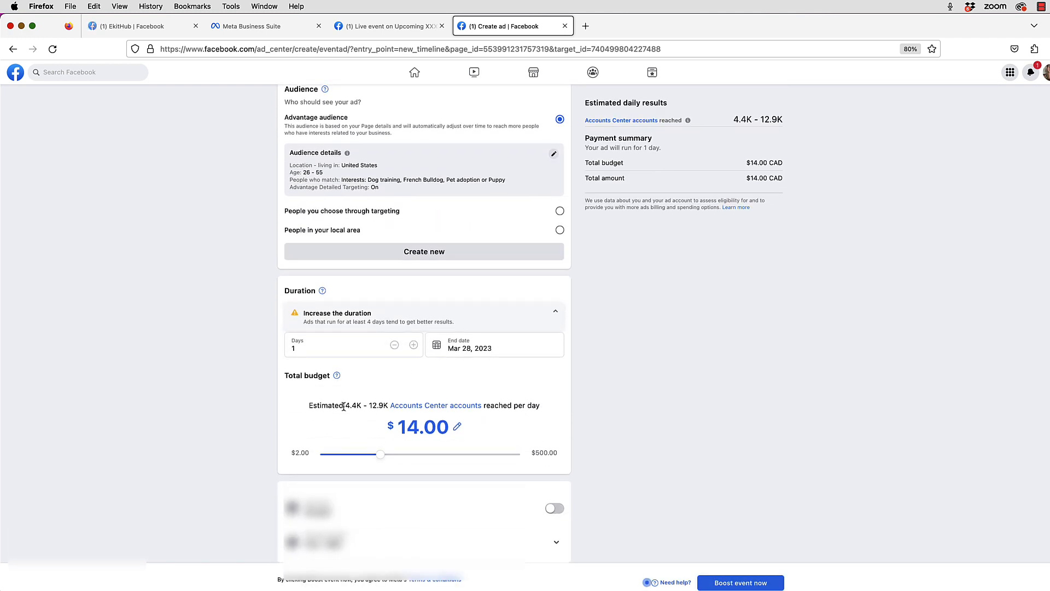
pyautogui.moveTo(343, 405); pyautogui.dragTo(377, 405)
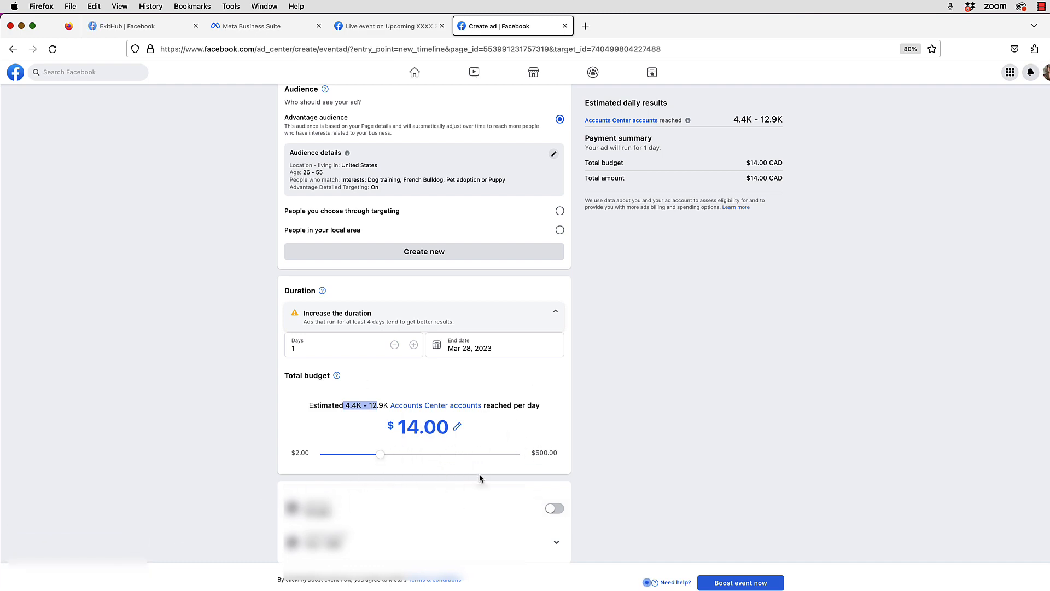
pyautogui.click(343, 455)
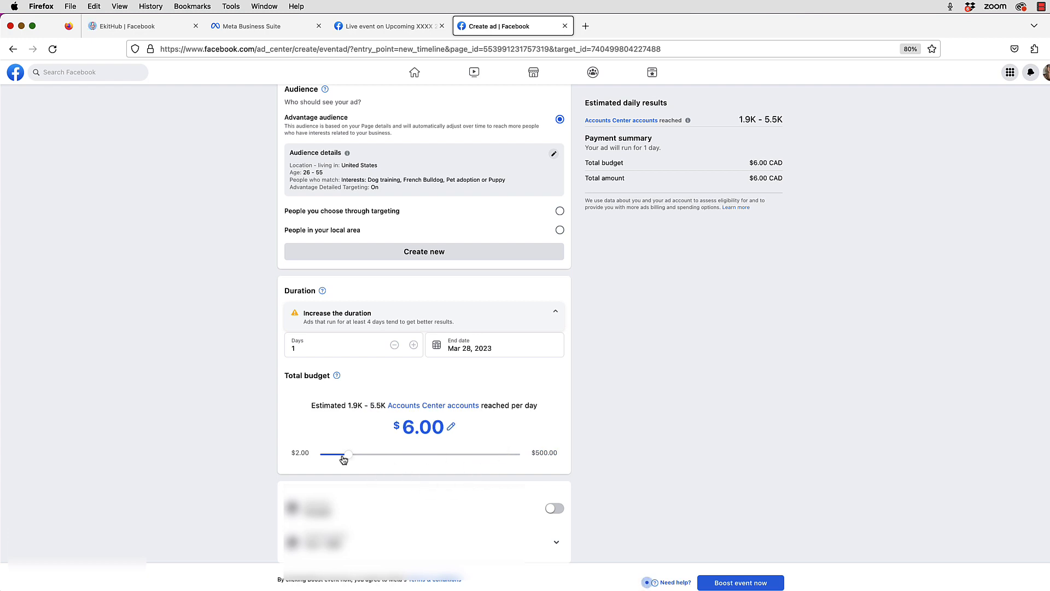
pyautogui.moveTo(342, 460); pyautogui.dragTo(358, 459)
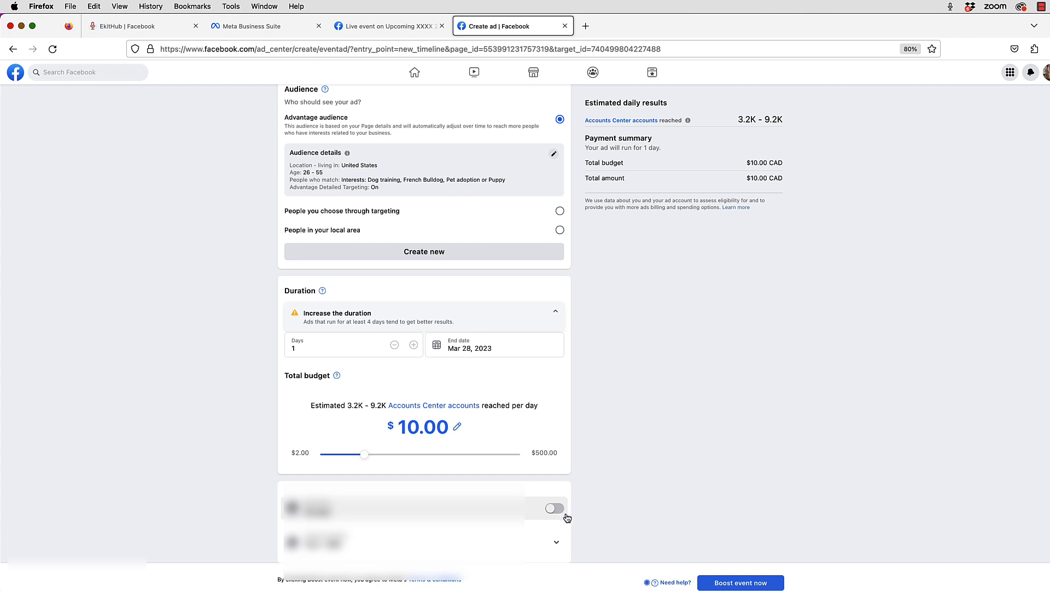
# Turn on the Meta Pixel option to view its settings, and turn it off again
pyautogui.click(556, 508)
pyautogui.scroll(-2, 594, 514)
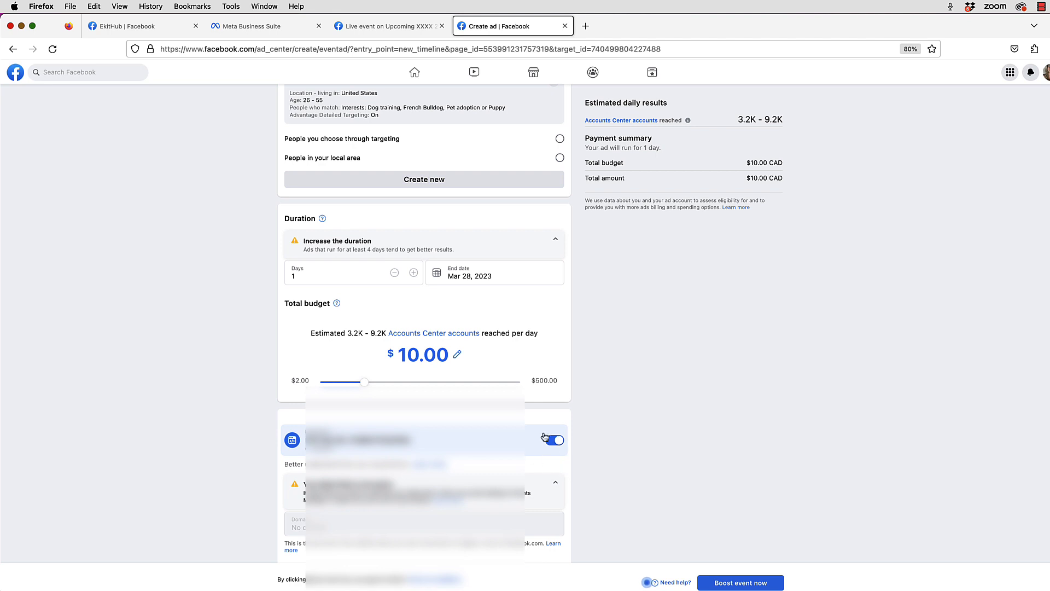
pyautogui.scroll(-1, 586, 461)
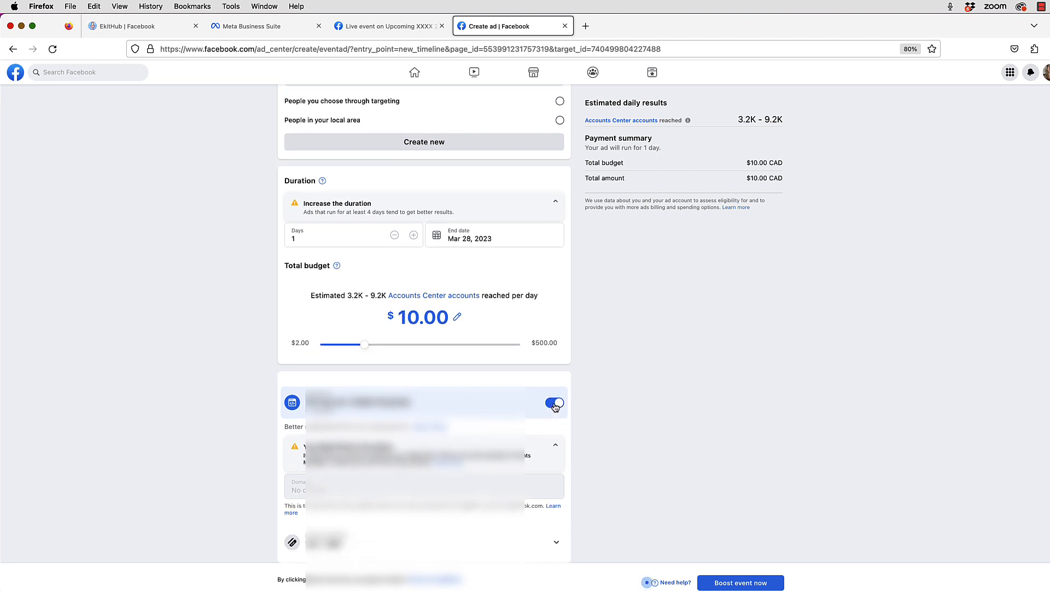
pyautogui.click(555, 404)
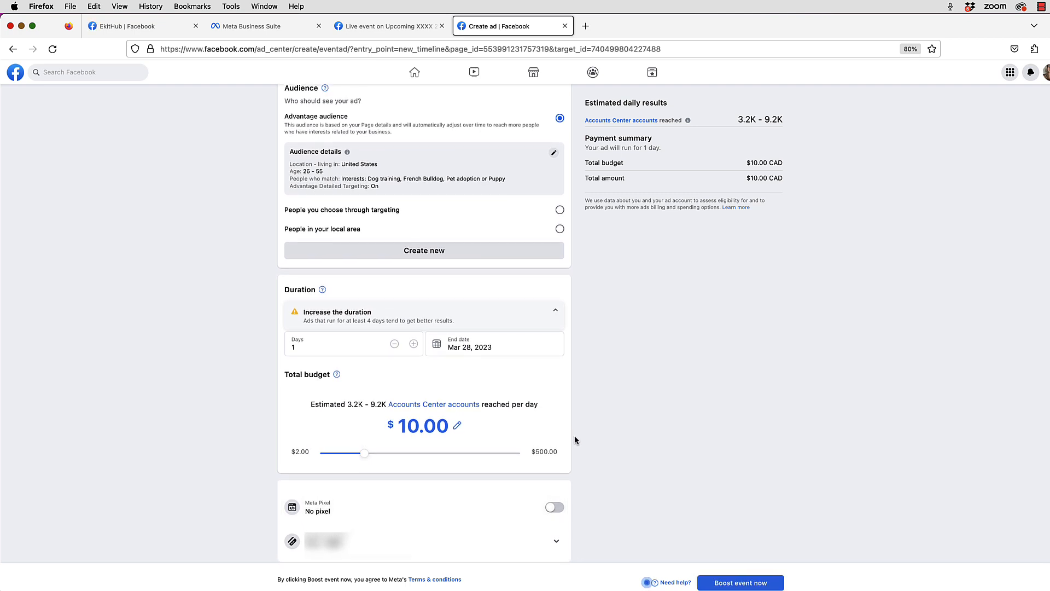